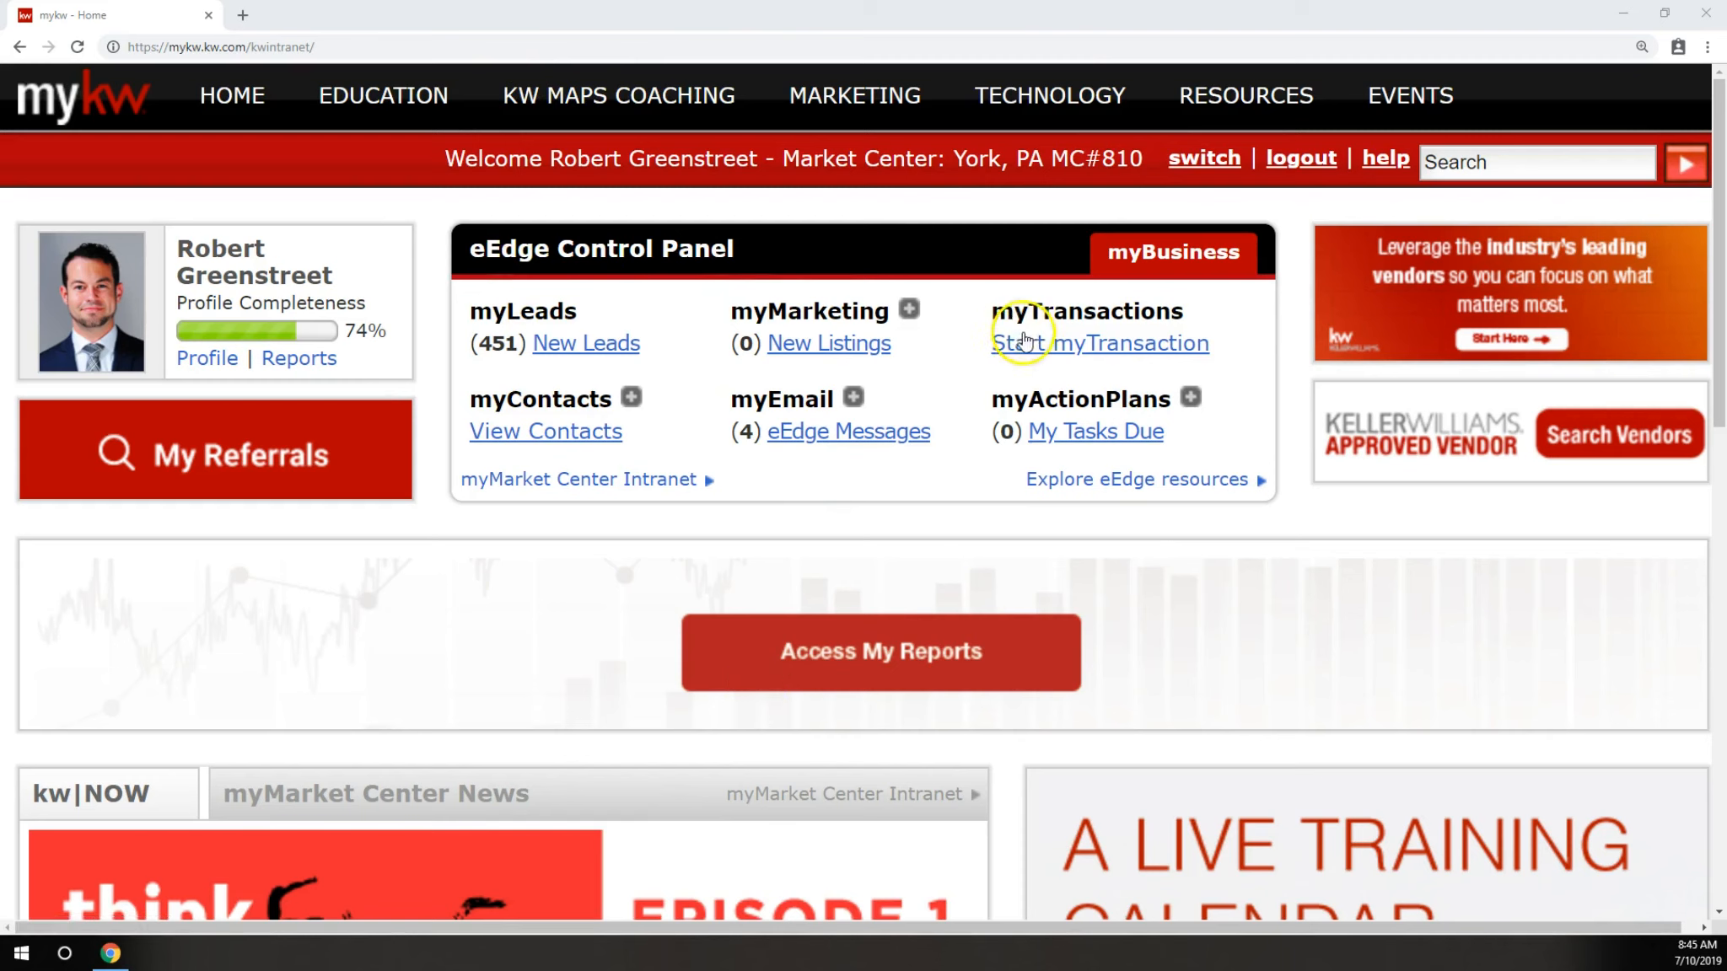
Switch to dotloop from myTransactions and open the existing loop named Class.
left_click(1064, 354)
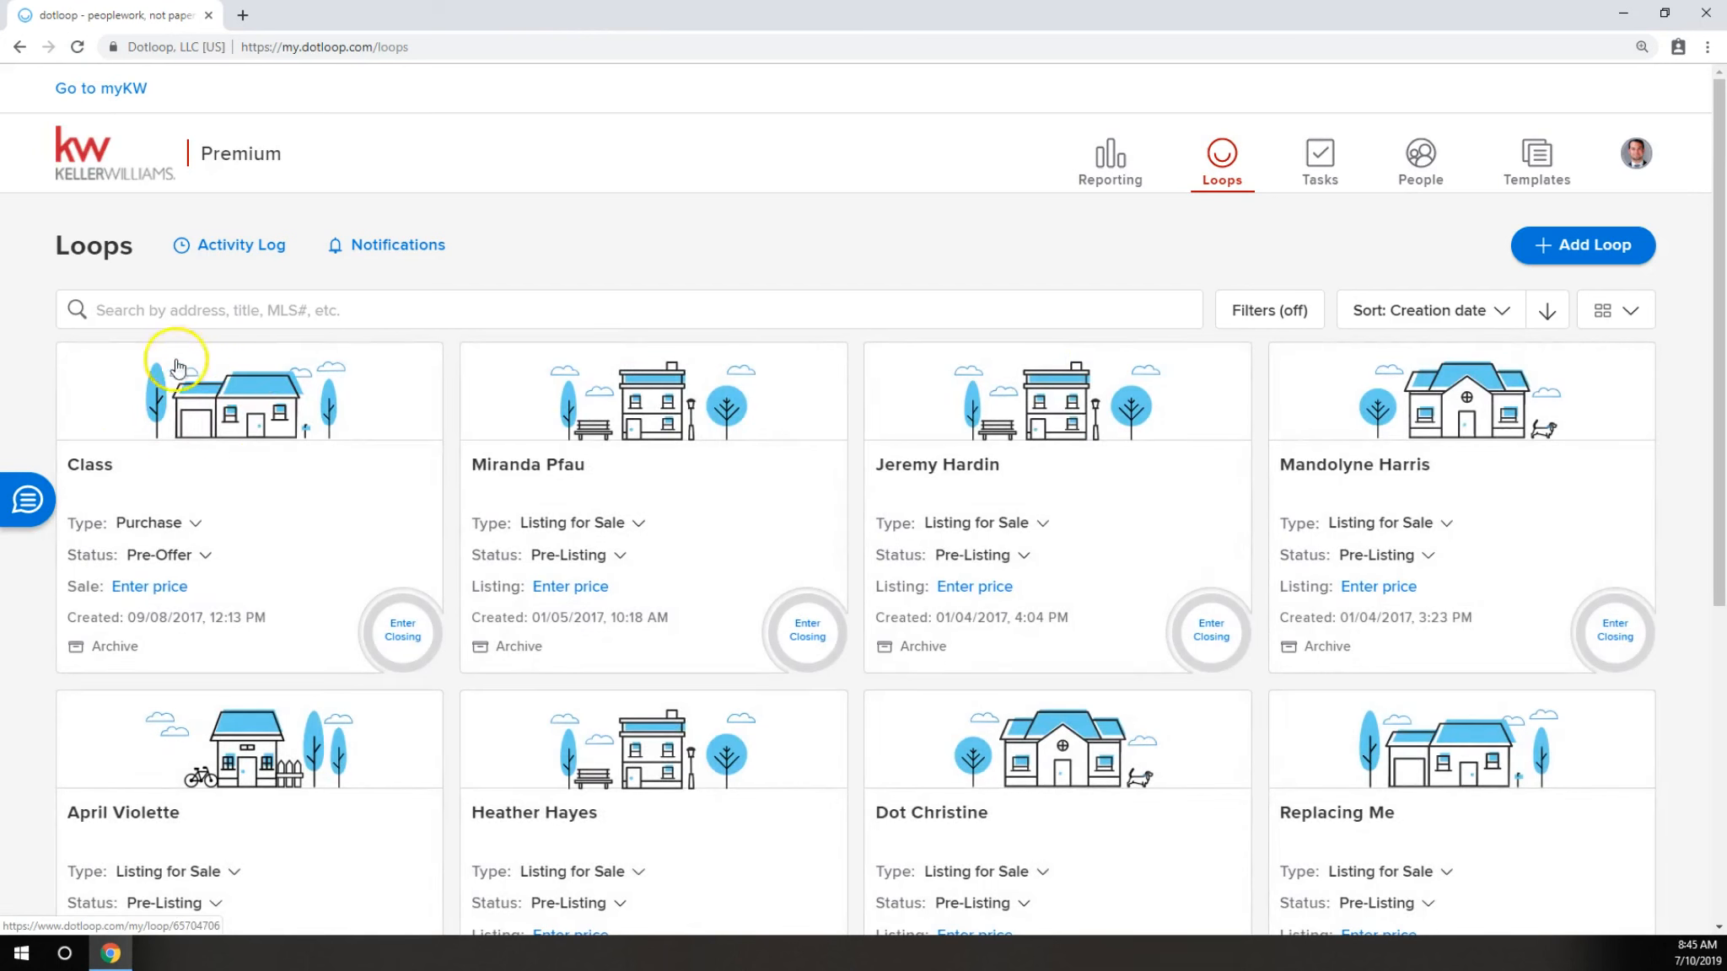
left_click(110, 471)
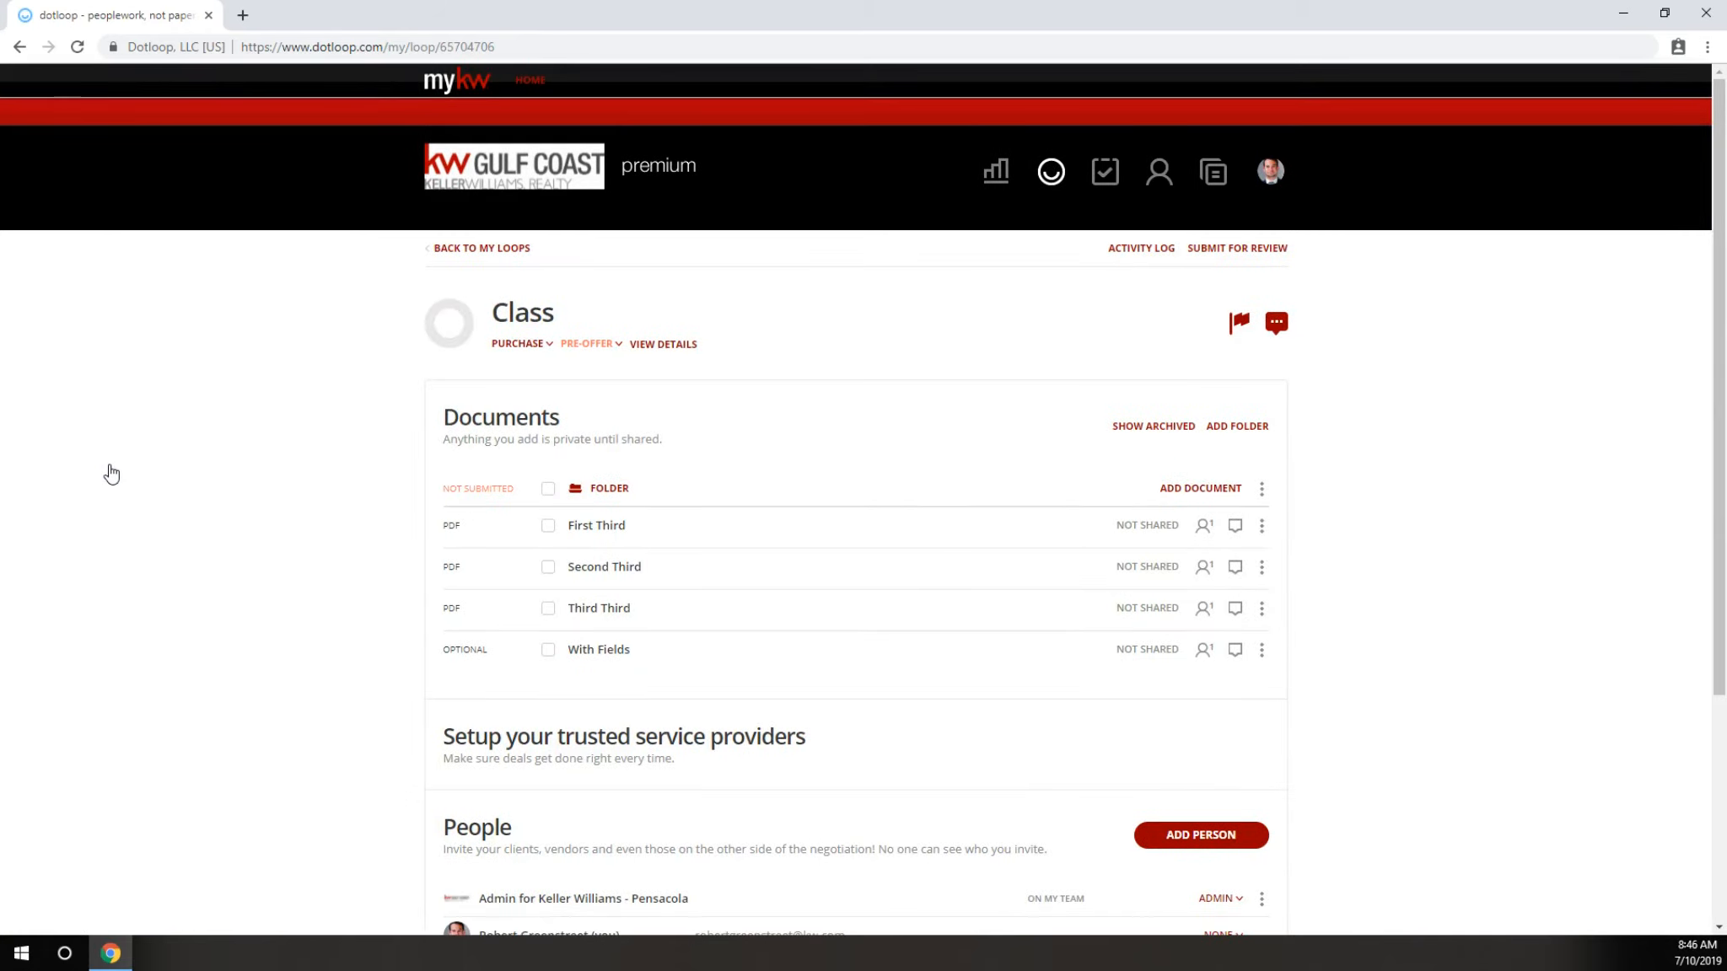
left_click(548, 489)
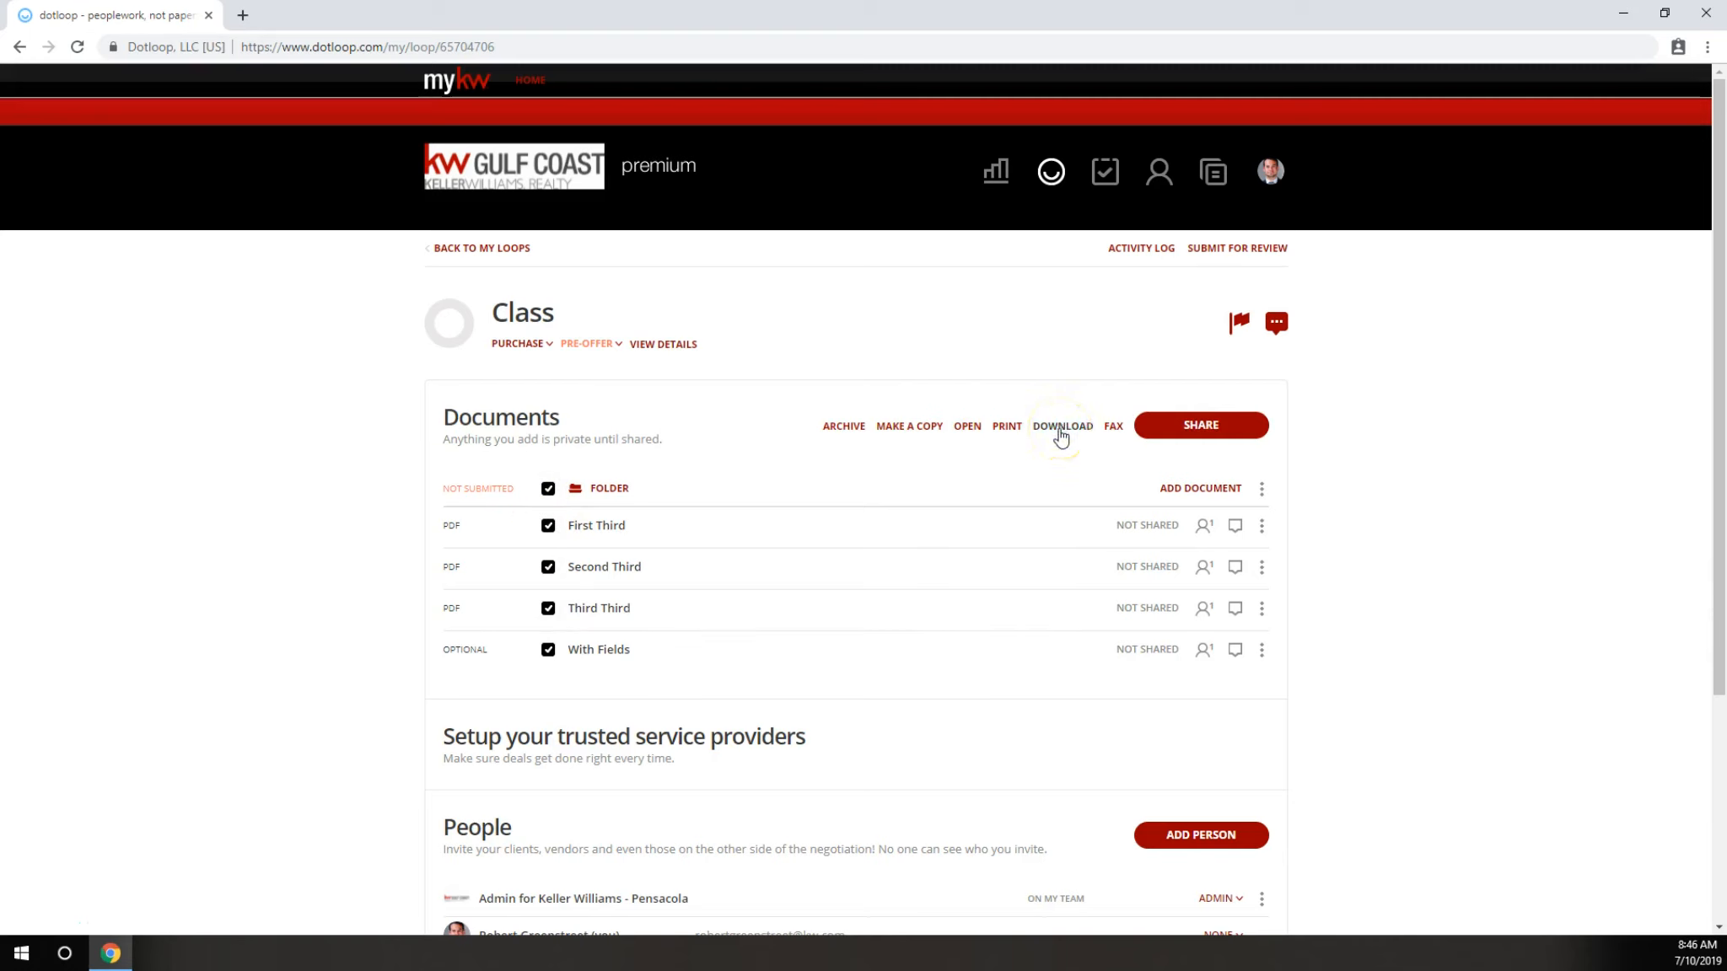
left_click(548, 489)
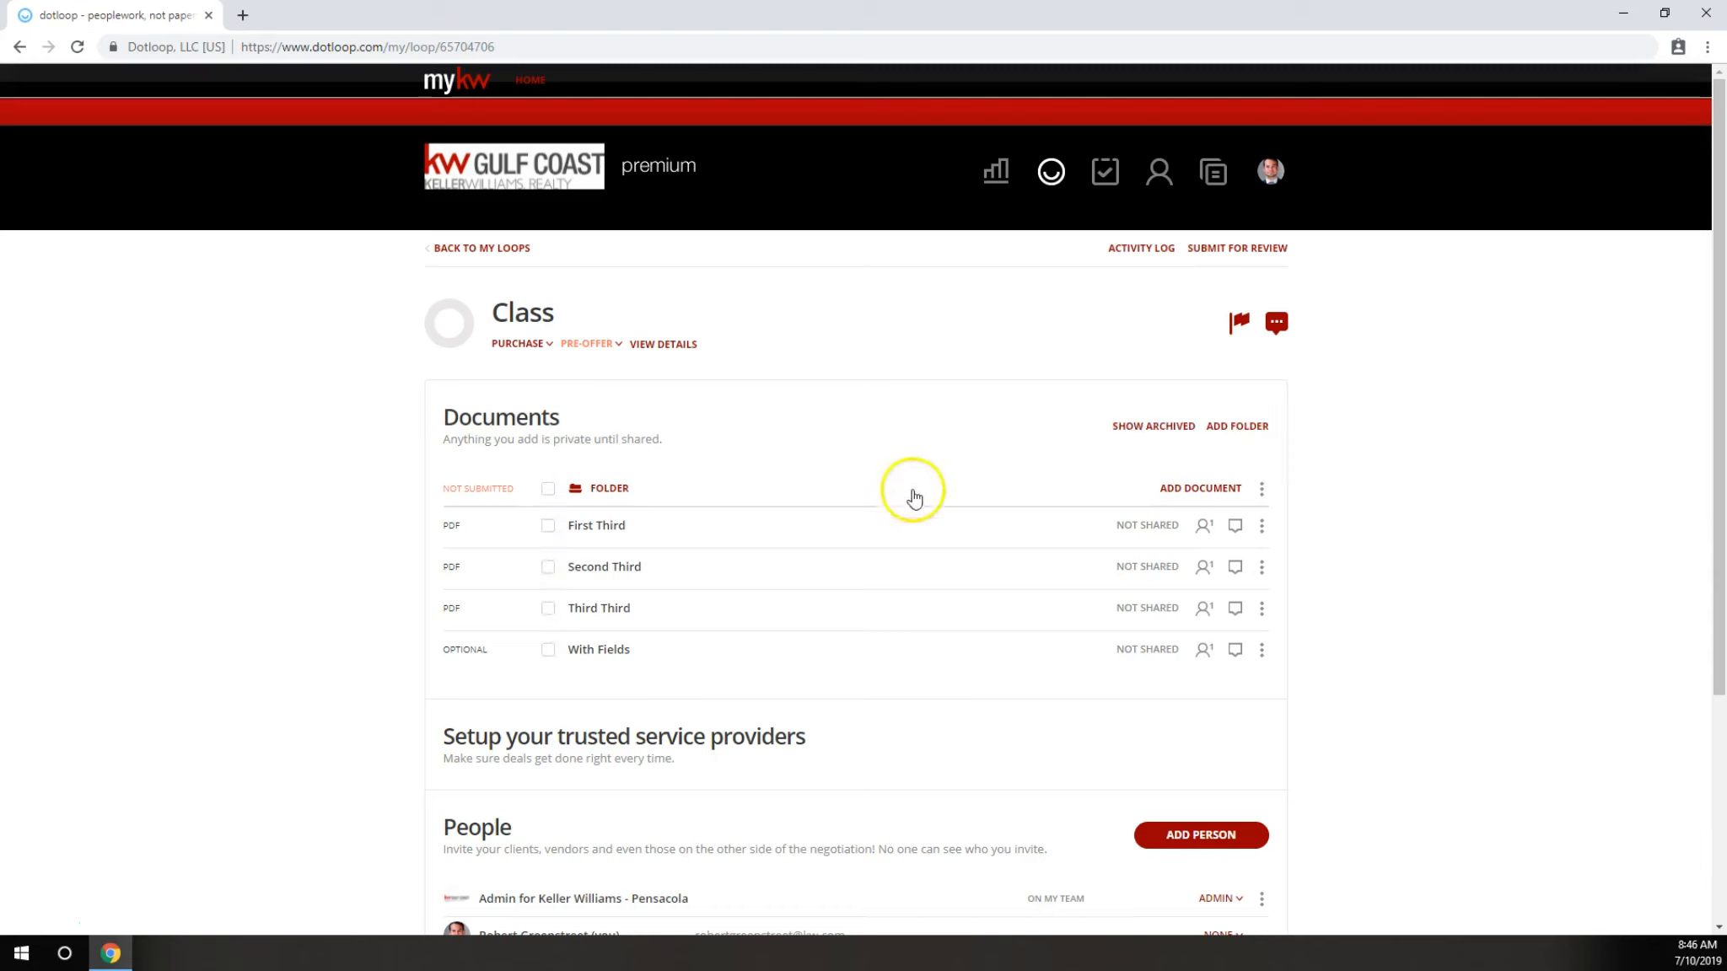
Download the First Third, Second Third, Third Third and With Fields documents individually from the Class loop as PDFs.
left_click(1262, 527)
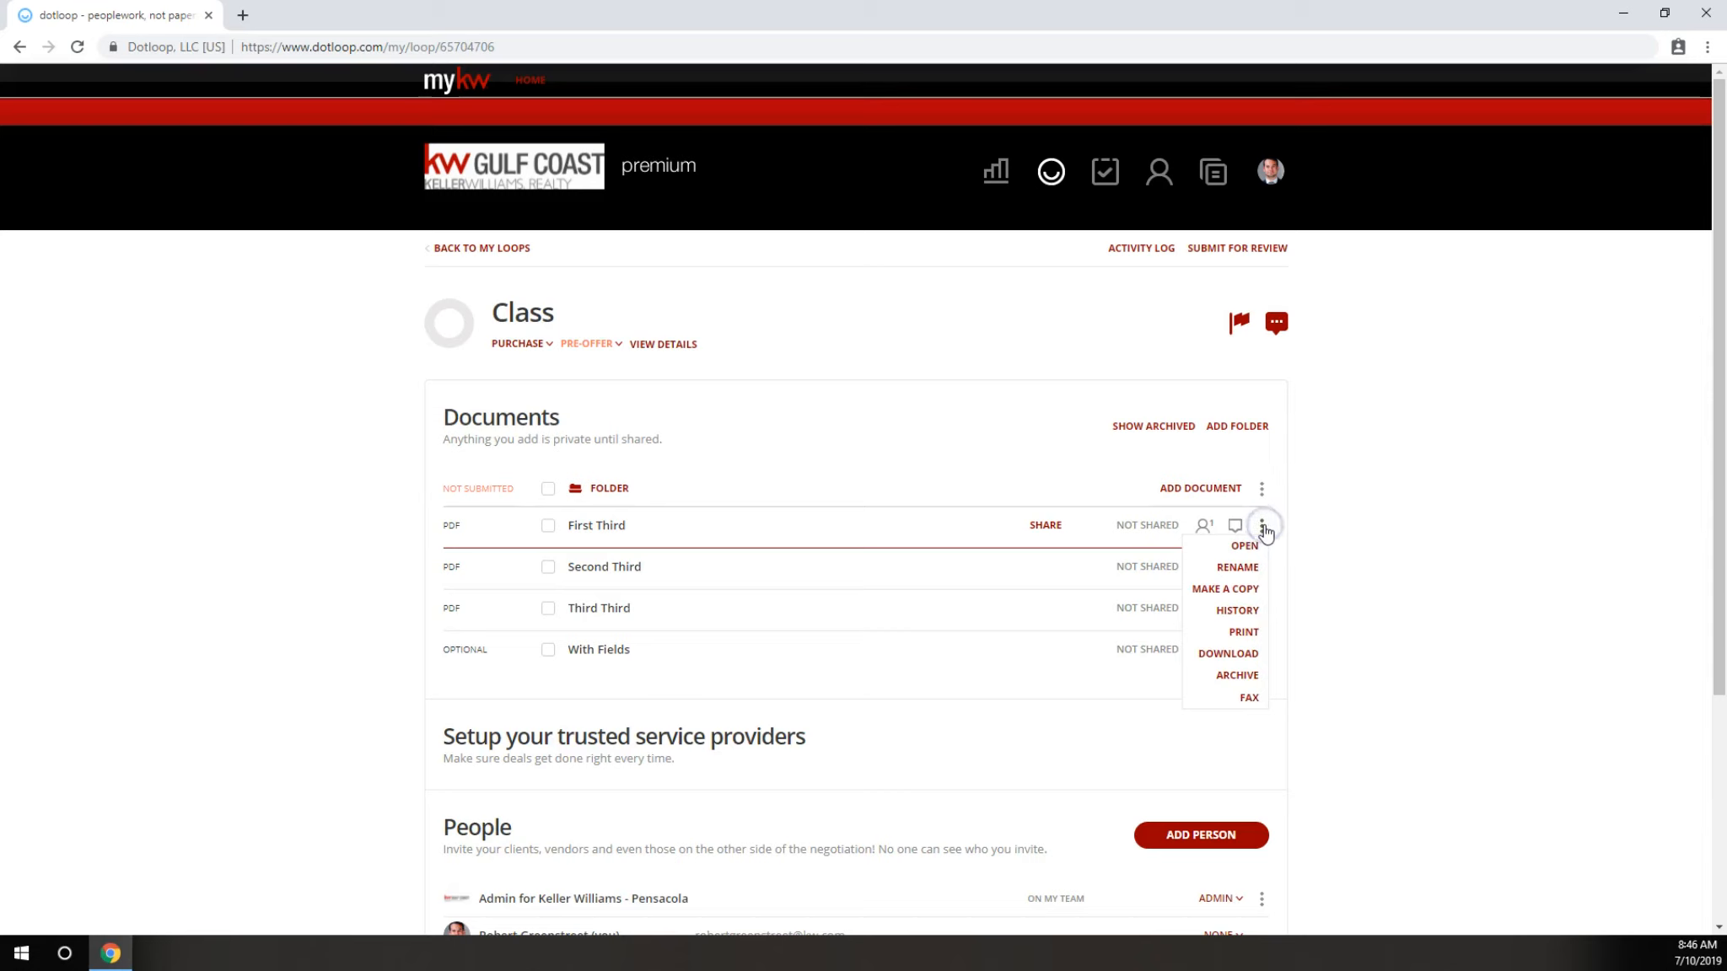
left_click(1243, 654)
left_click(1063, 562)
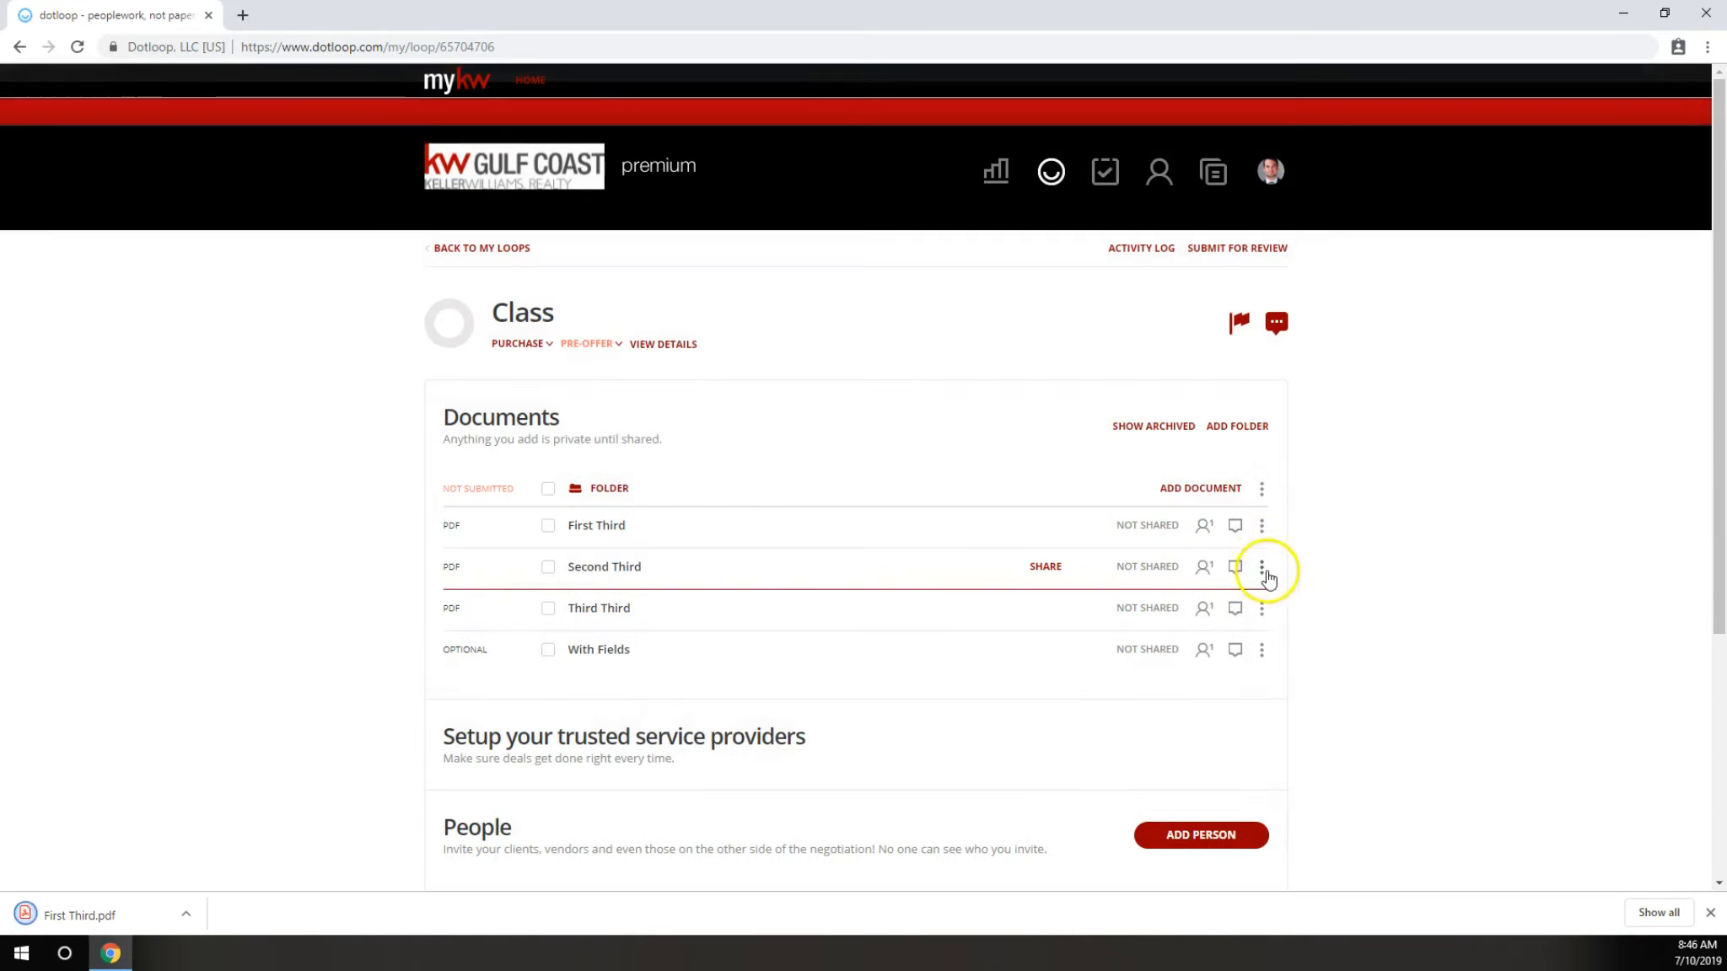
left_click(1262, 567)
left_click(1227, 693)
left_click(1262, 608)
left_click(1228, 736)
left_click(1261, 649)
left_click(1228, 777)
left_click(1056, 549)
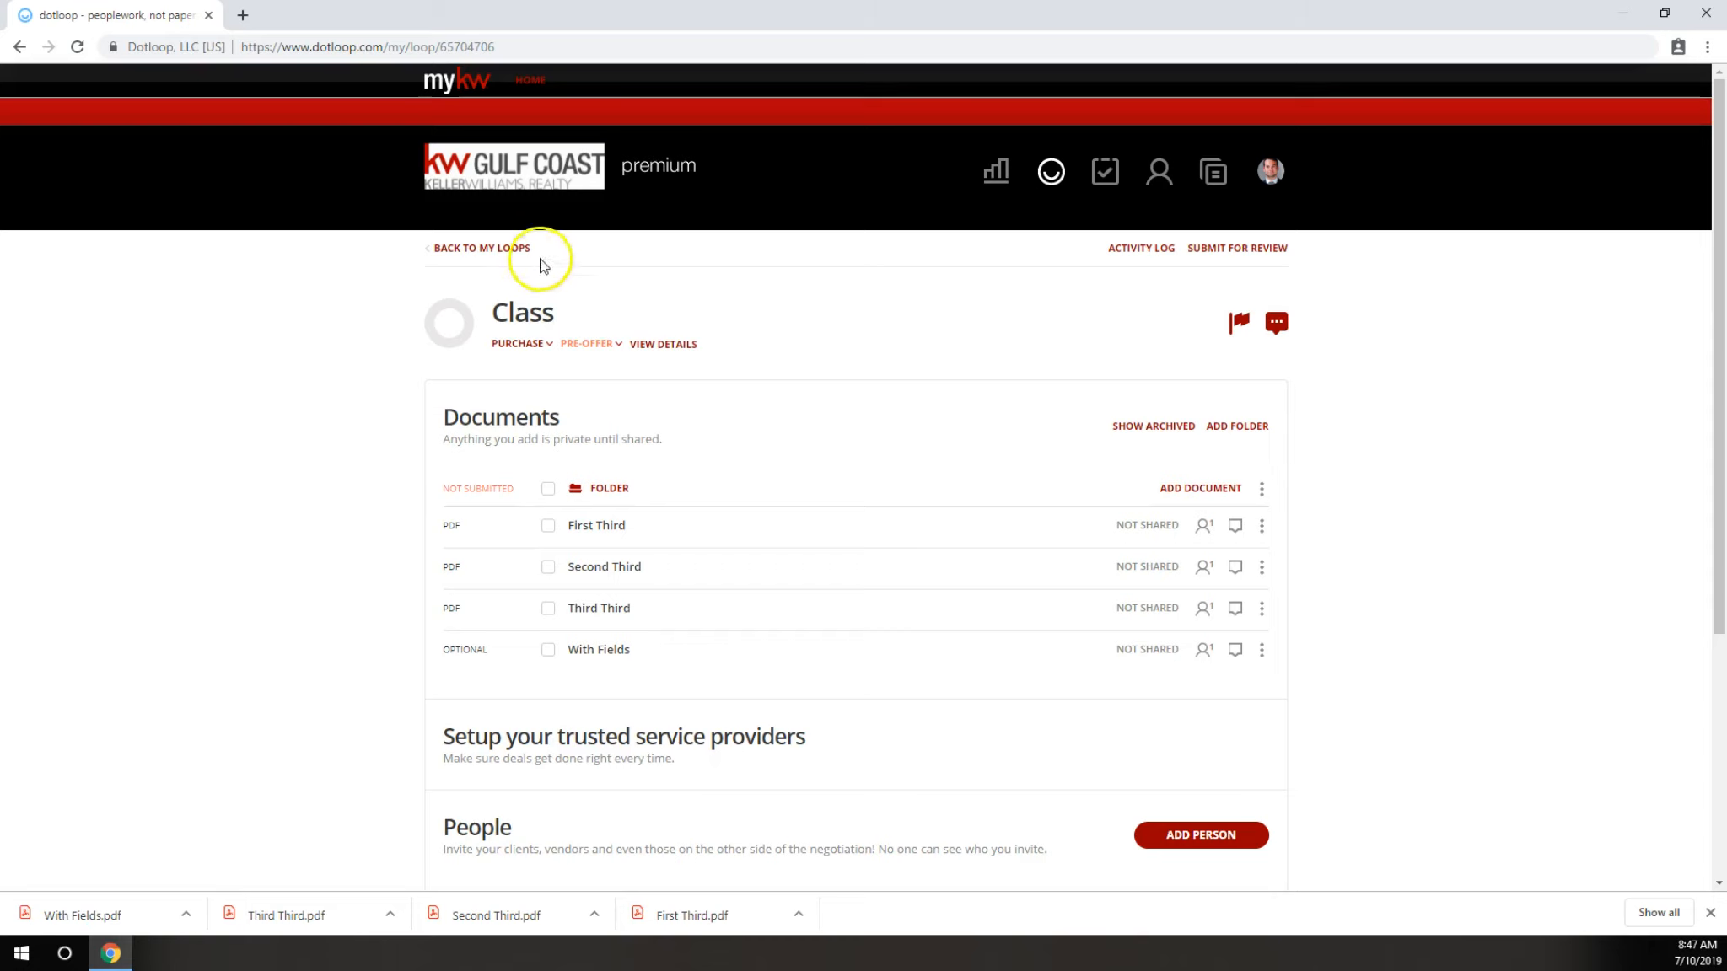
Return to the loops list, start a new loop and name it Class 2.
left_click(504, 248)
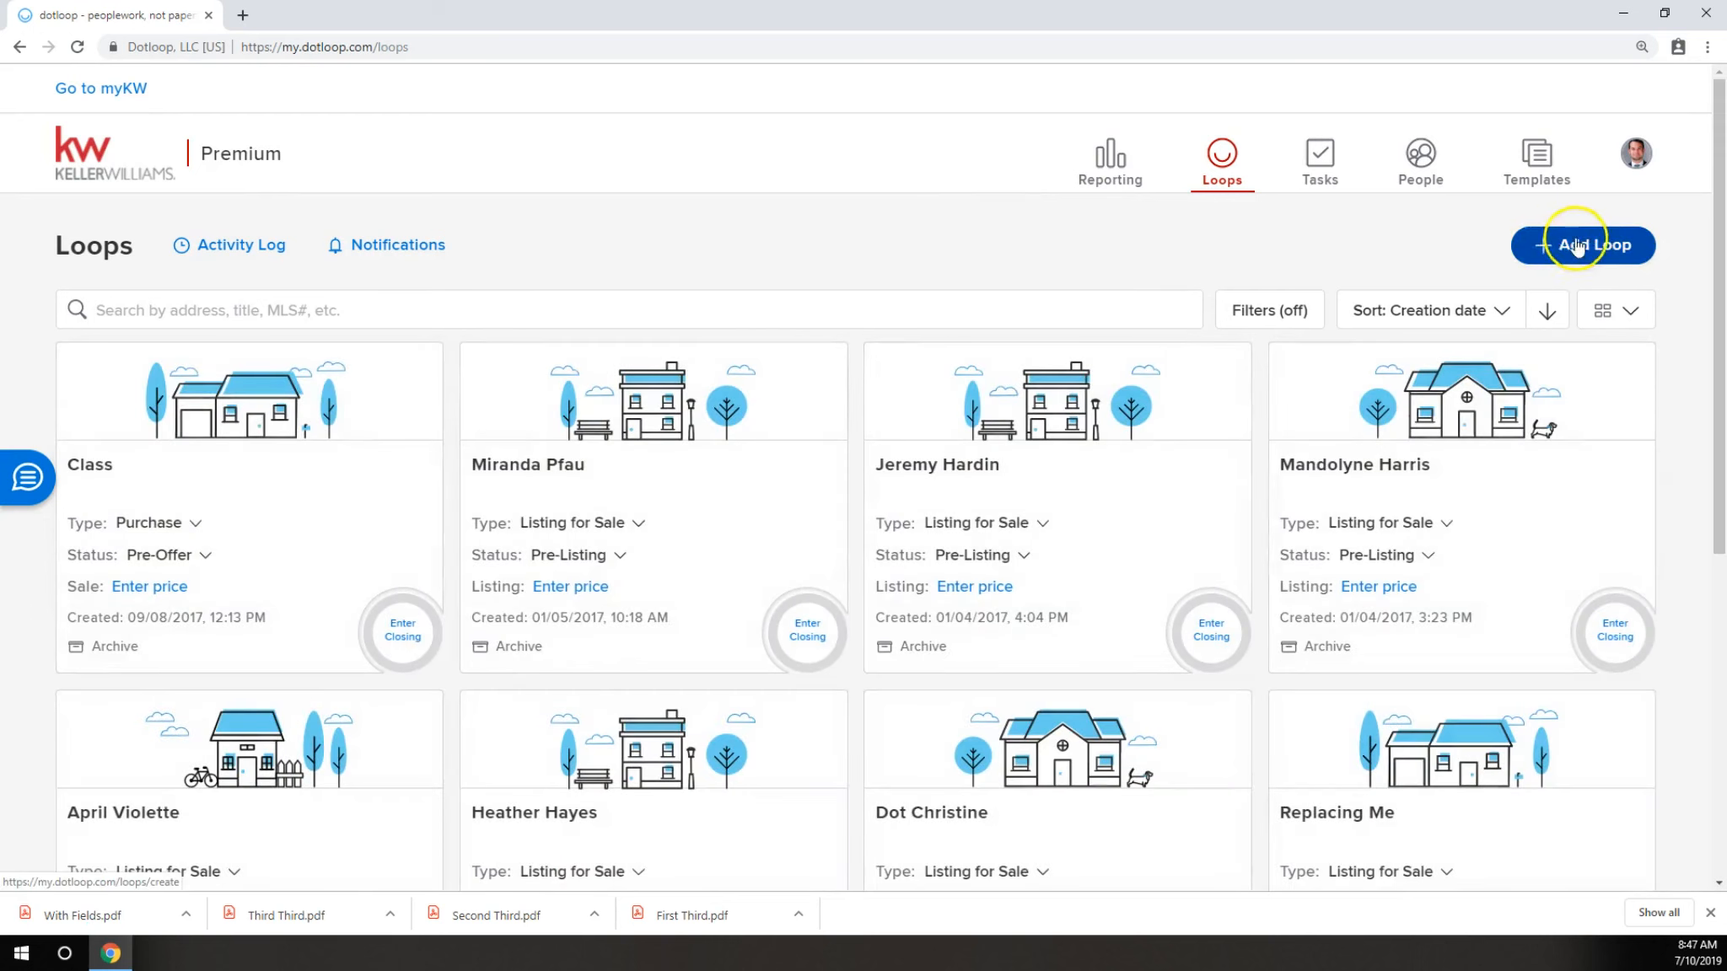
left_click(1596, 247)
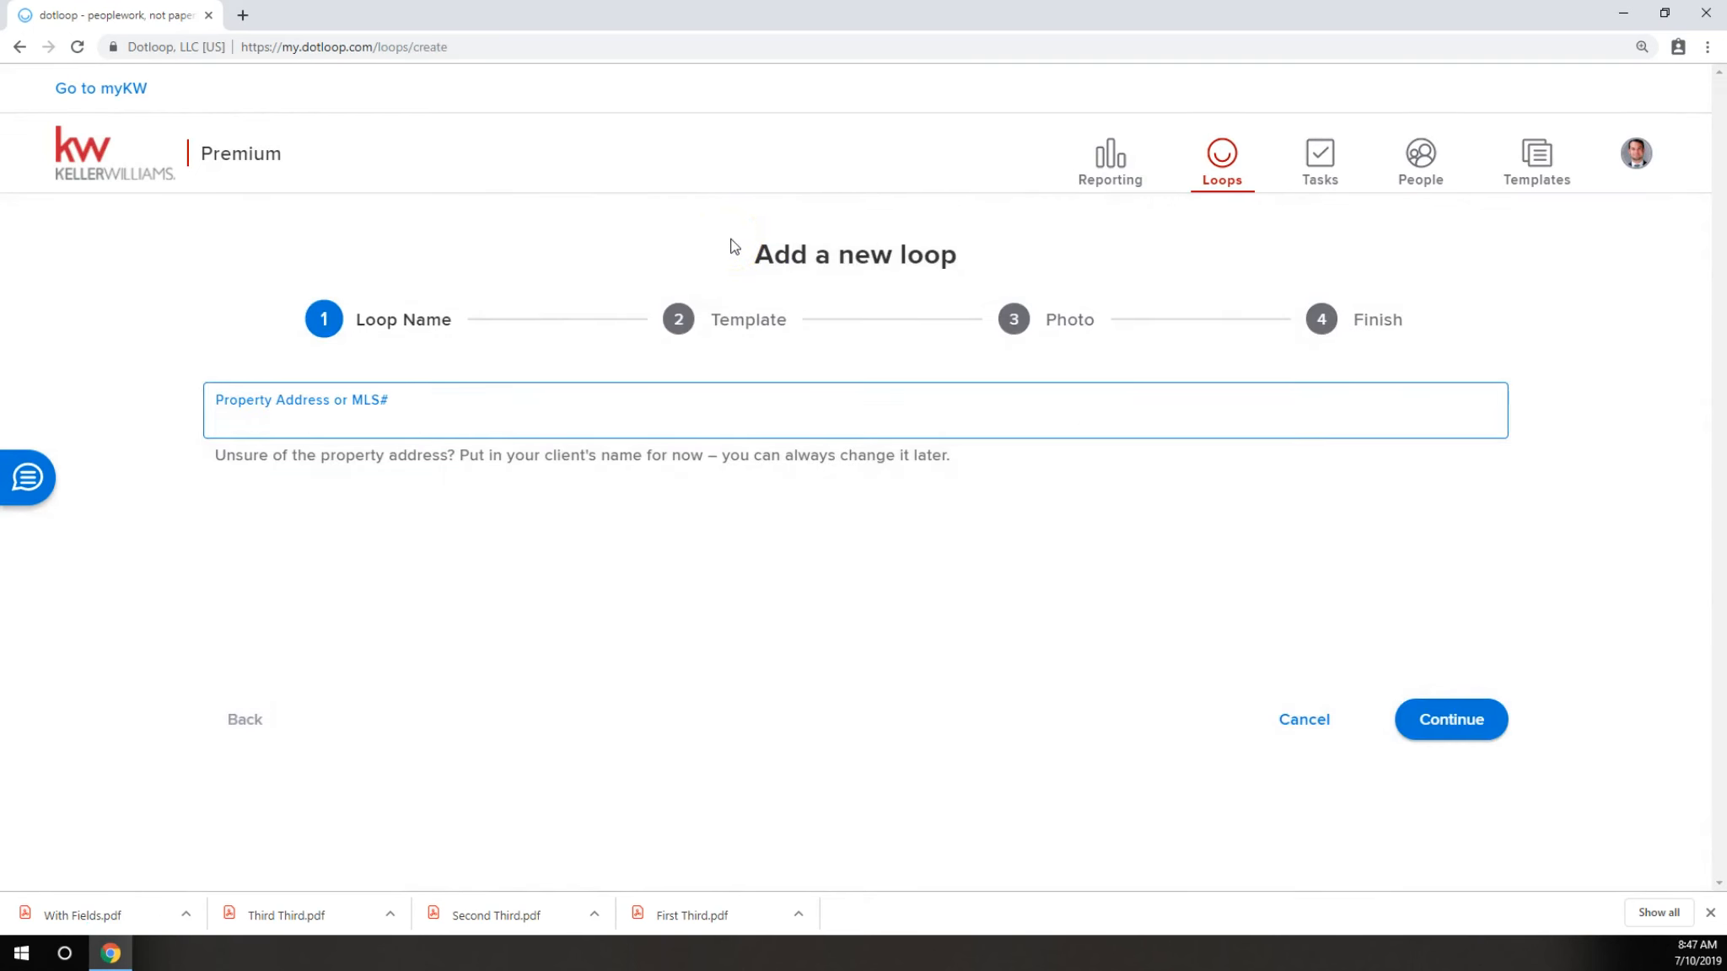
type("Class 2")
left_click(1166, 566)
left_click(1452, 722)
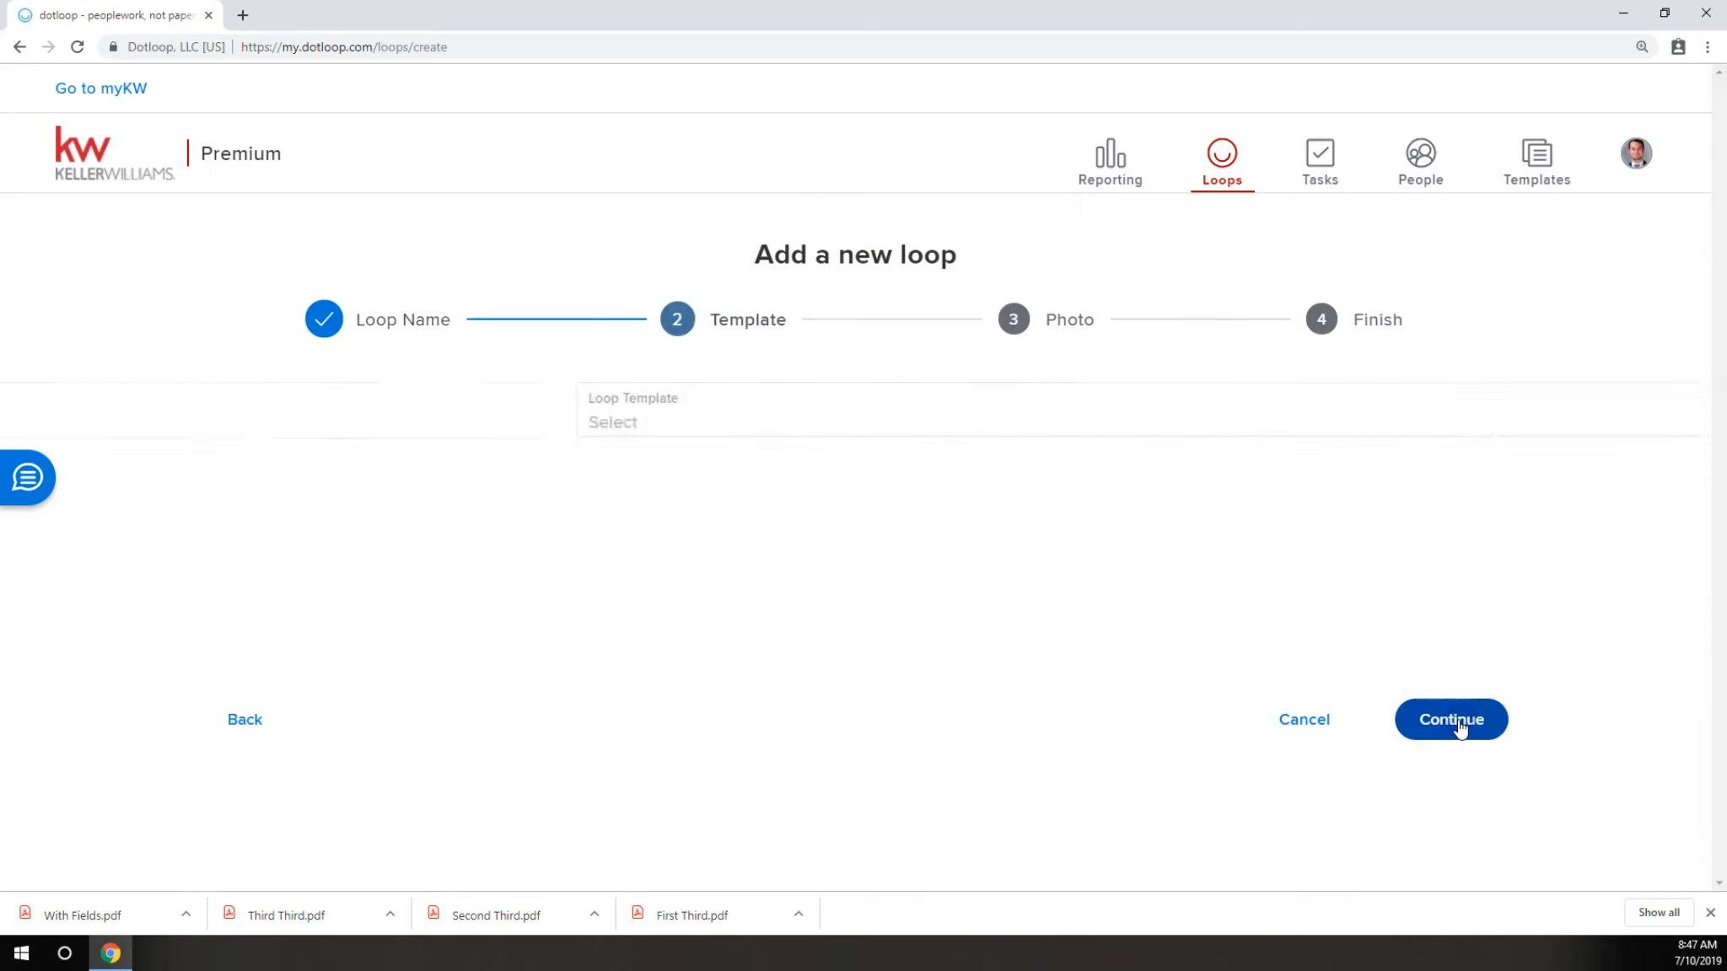
Finish creating the new loop without choosing a loop template or uploading a photo.
left_click(928, 410)
left_click(928, 410)
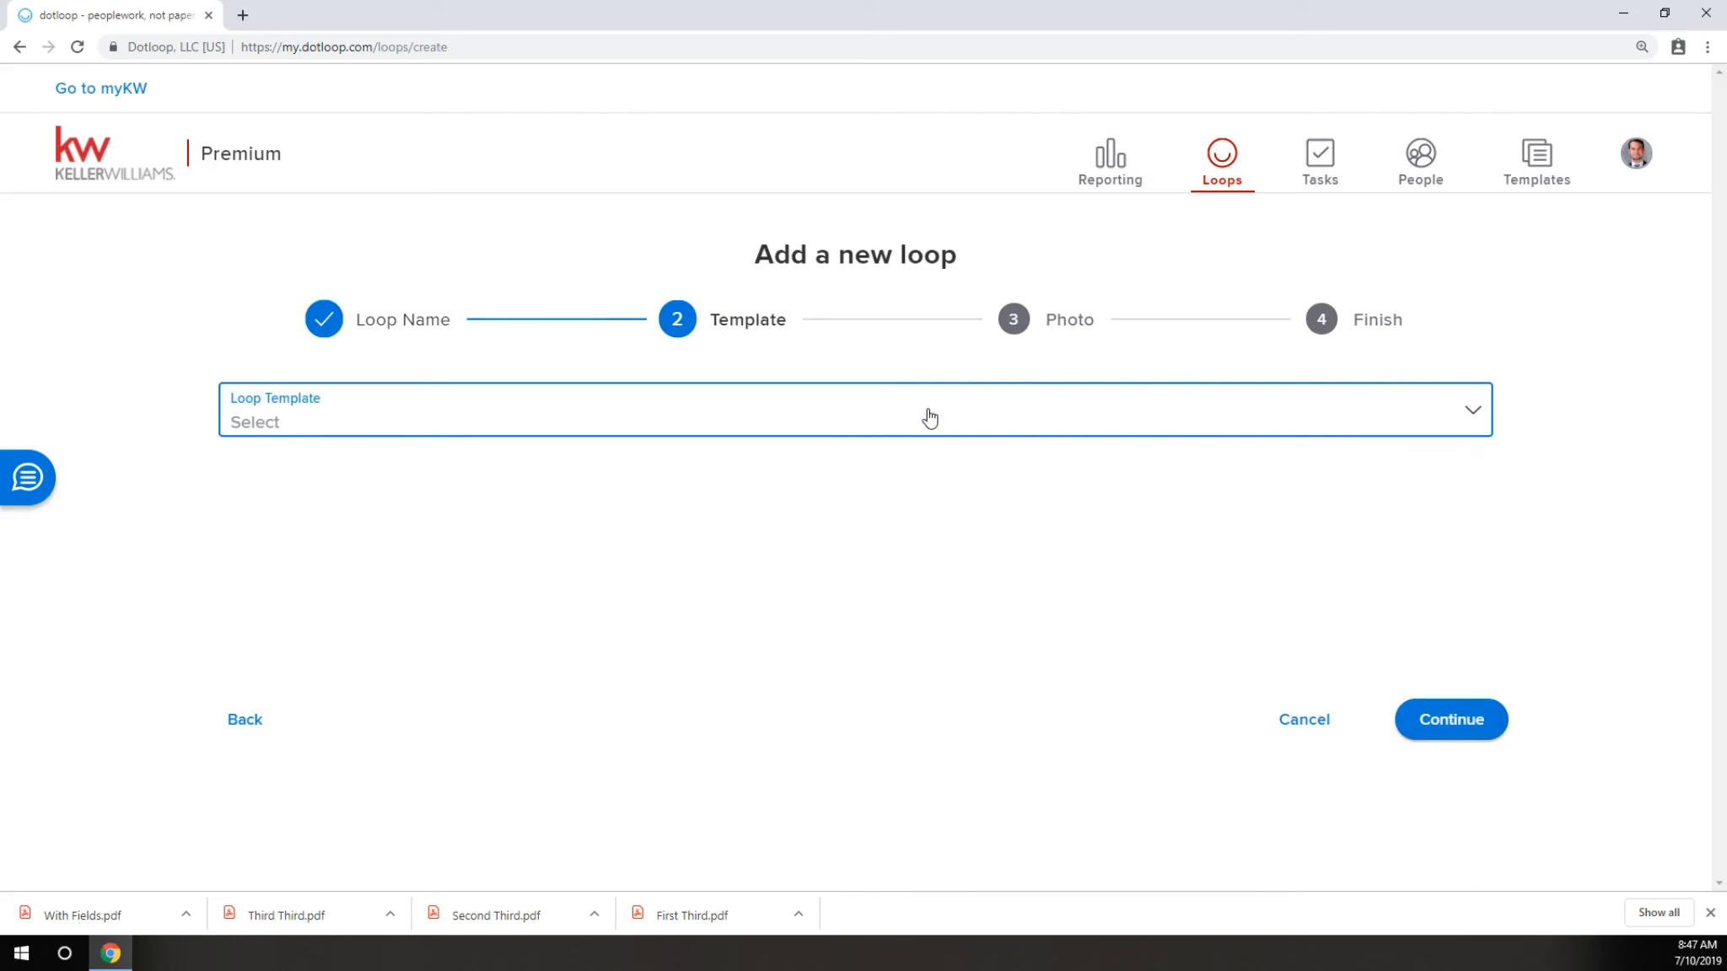
left_click(1450, 717)
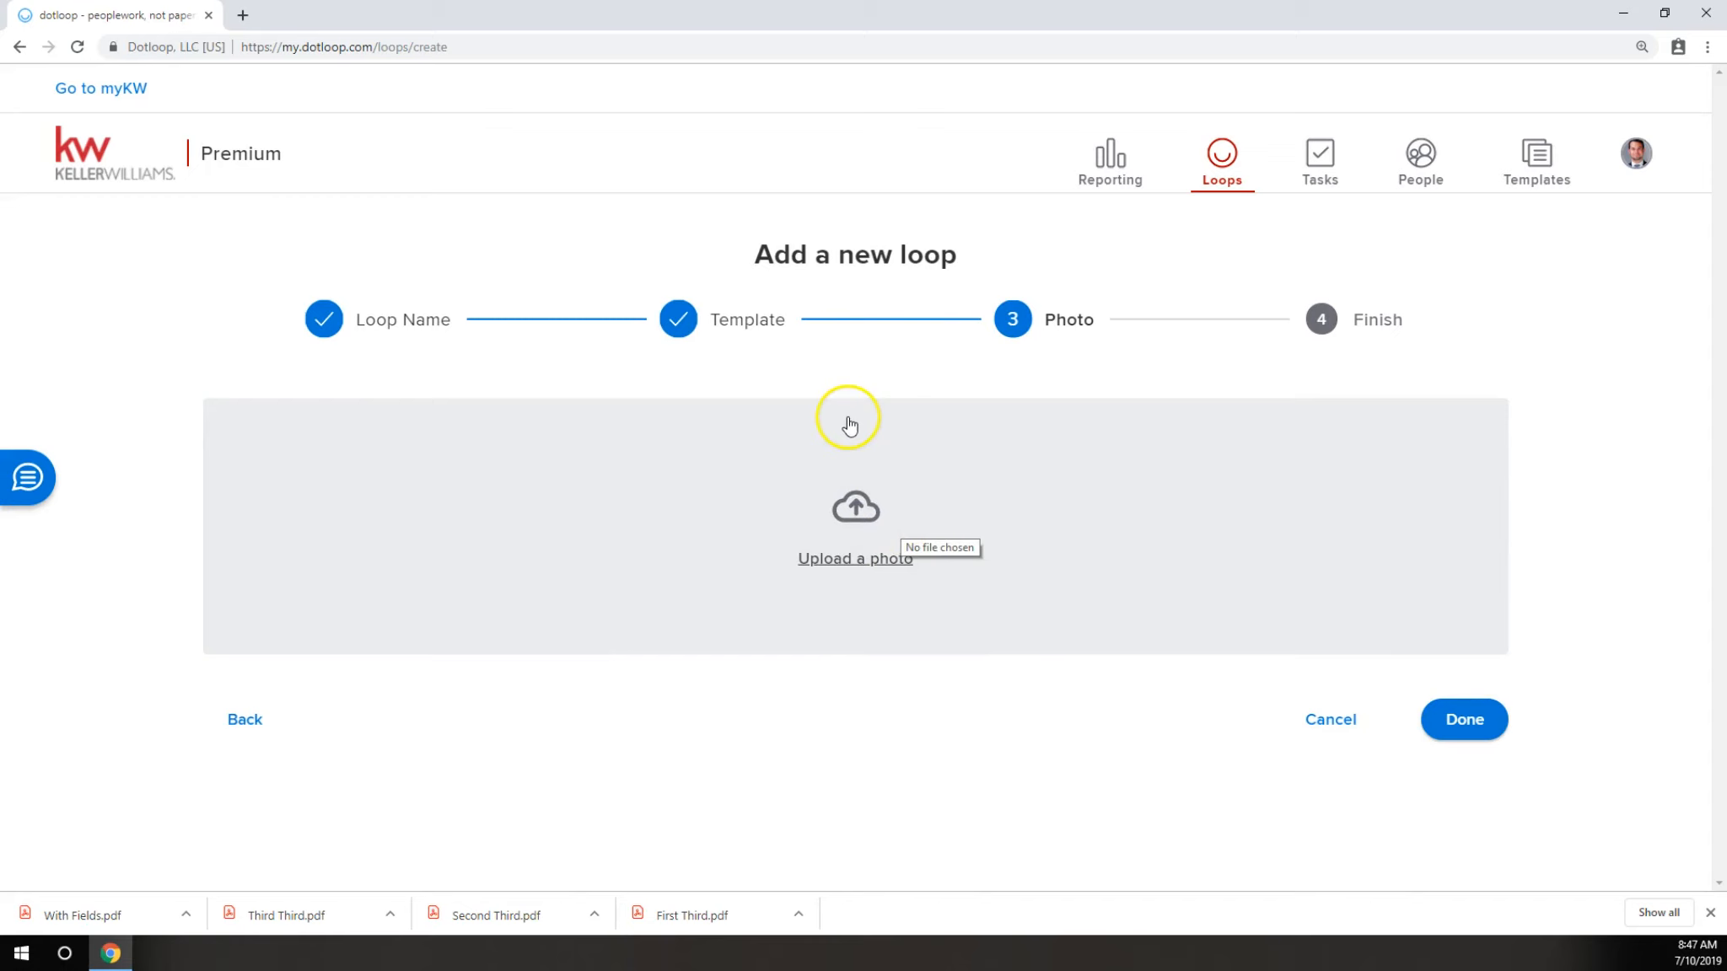
left_click(1477, 717)
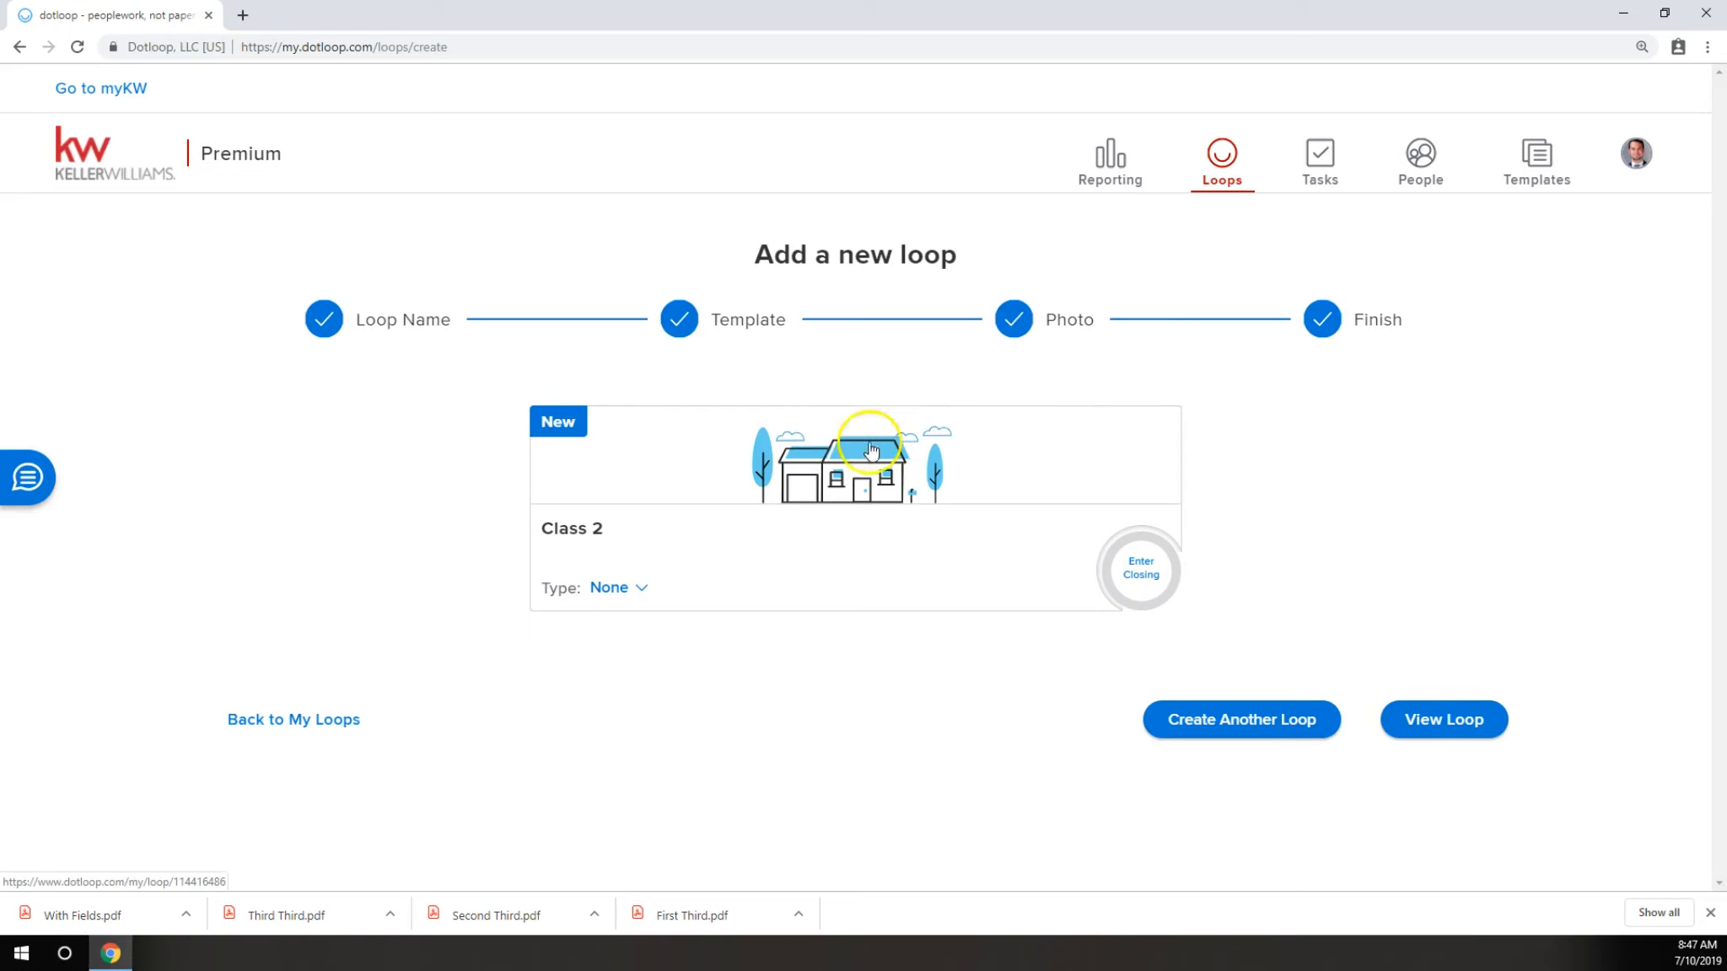
Open the Class 2 loop and upload First Third.pdf, Second Third.pdf, Third Third.pdf and With Fields.pdf from Downloads into its folder.
left_click(588, 529)
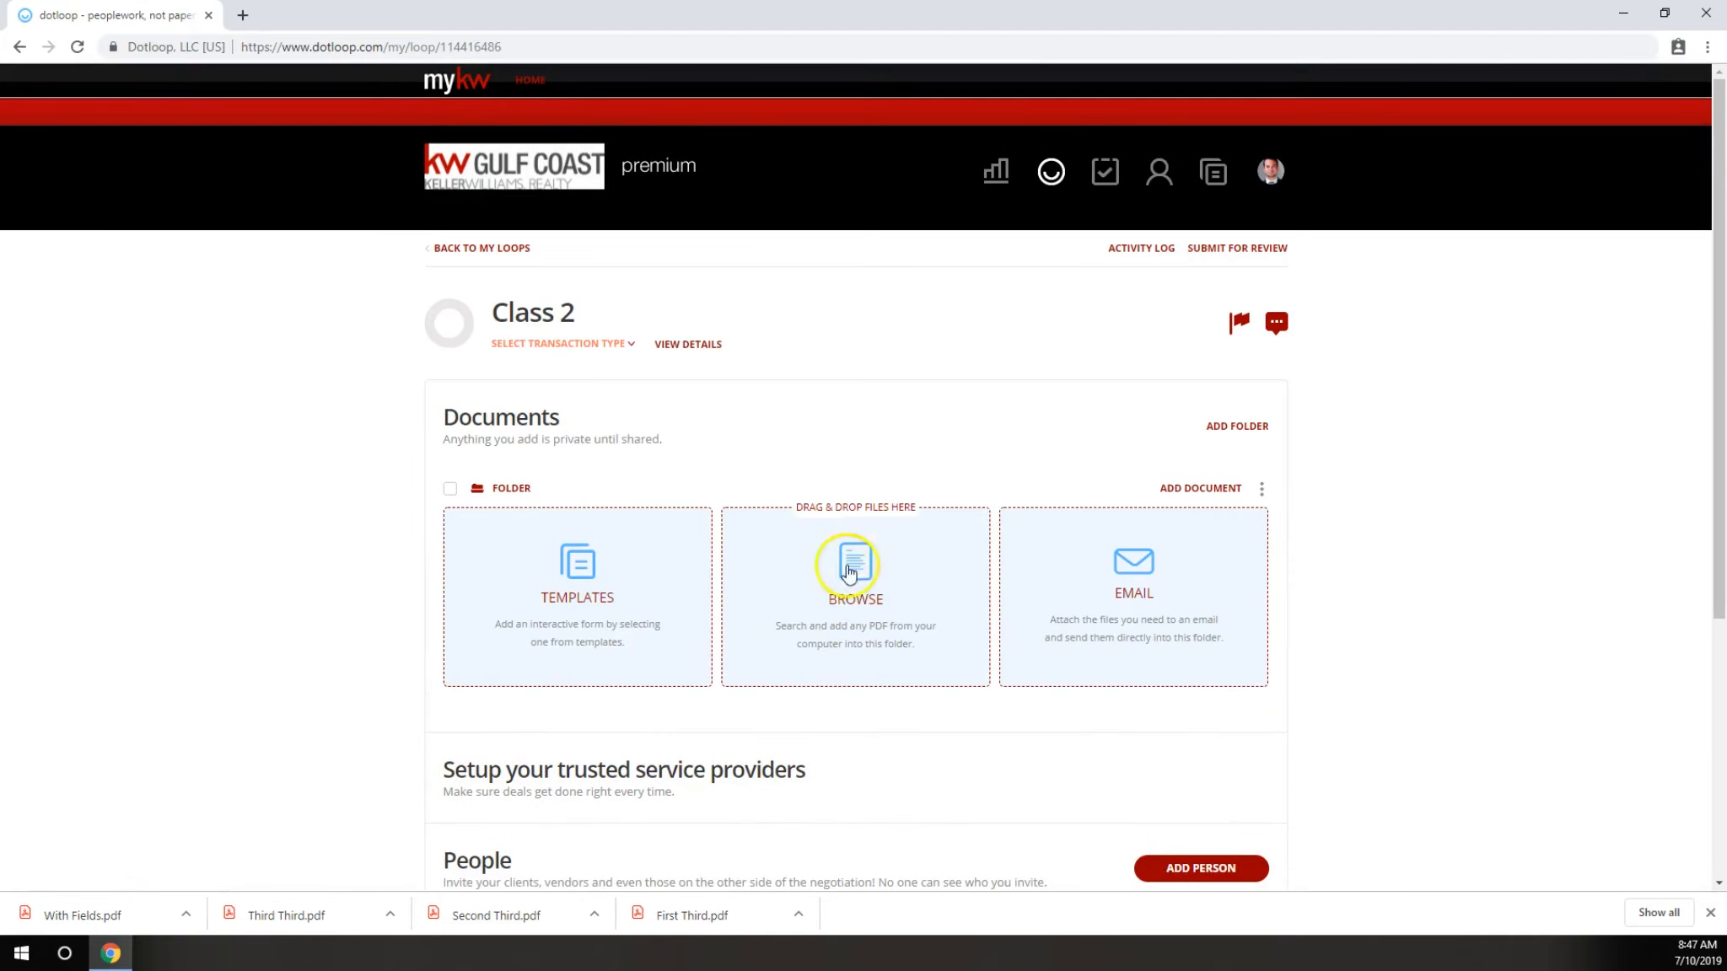
left_click(853, 601)
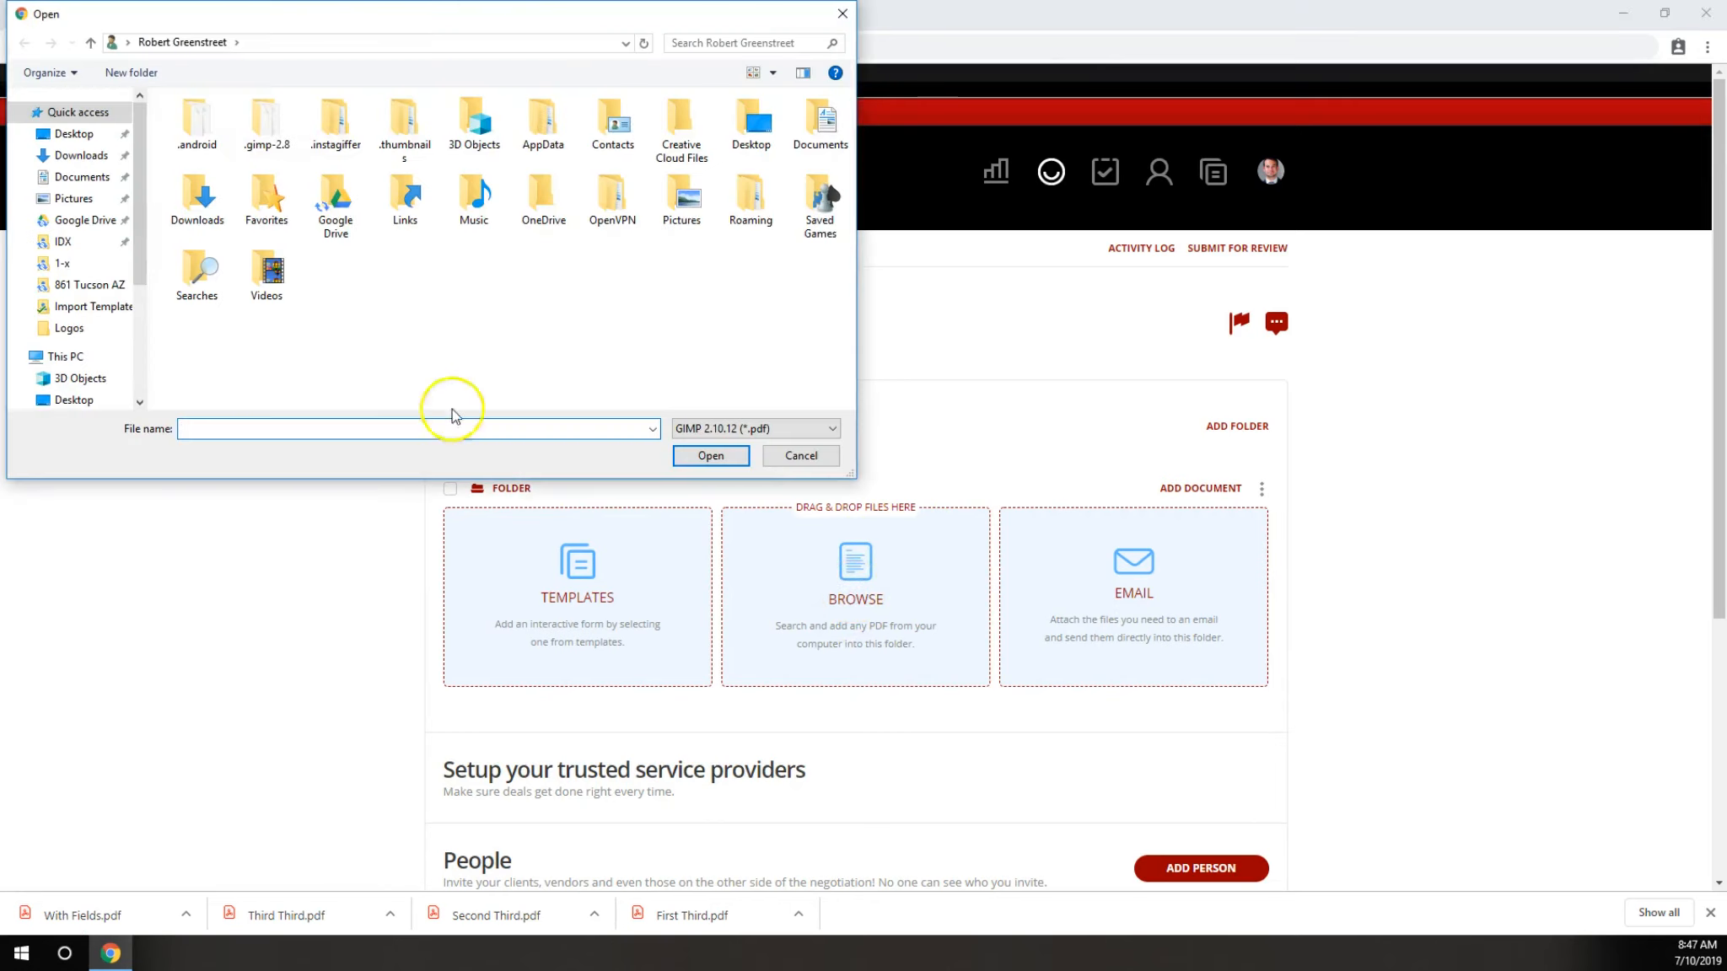
left_click(81, 155)
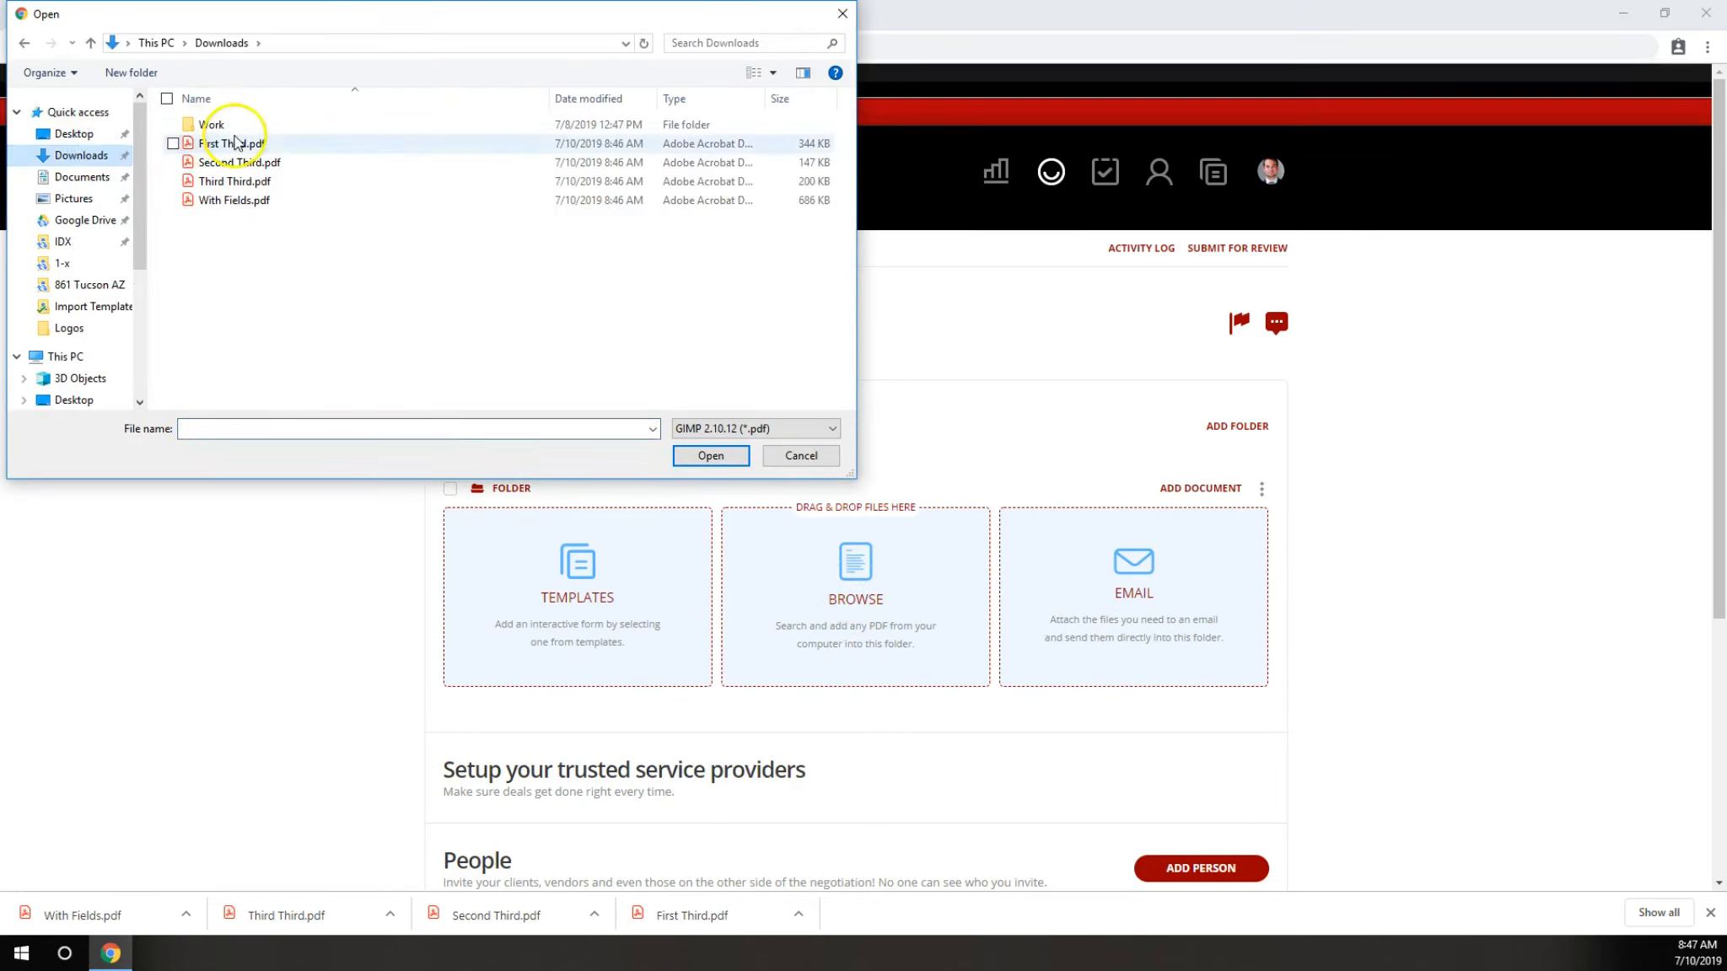
left_click_drag(224, 229, 237, 143)
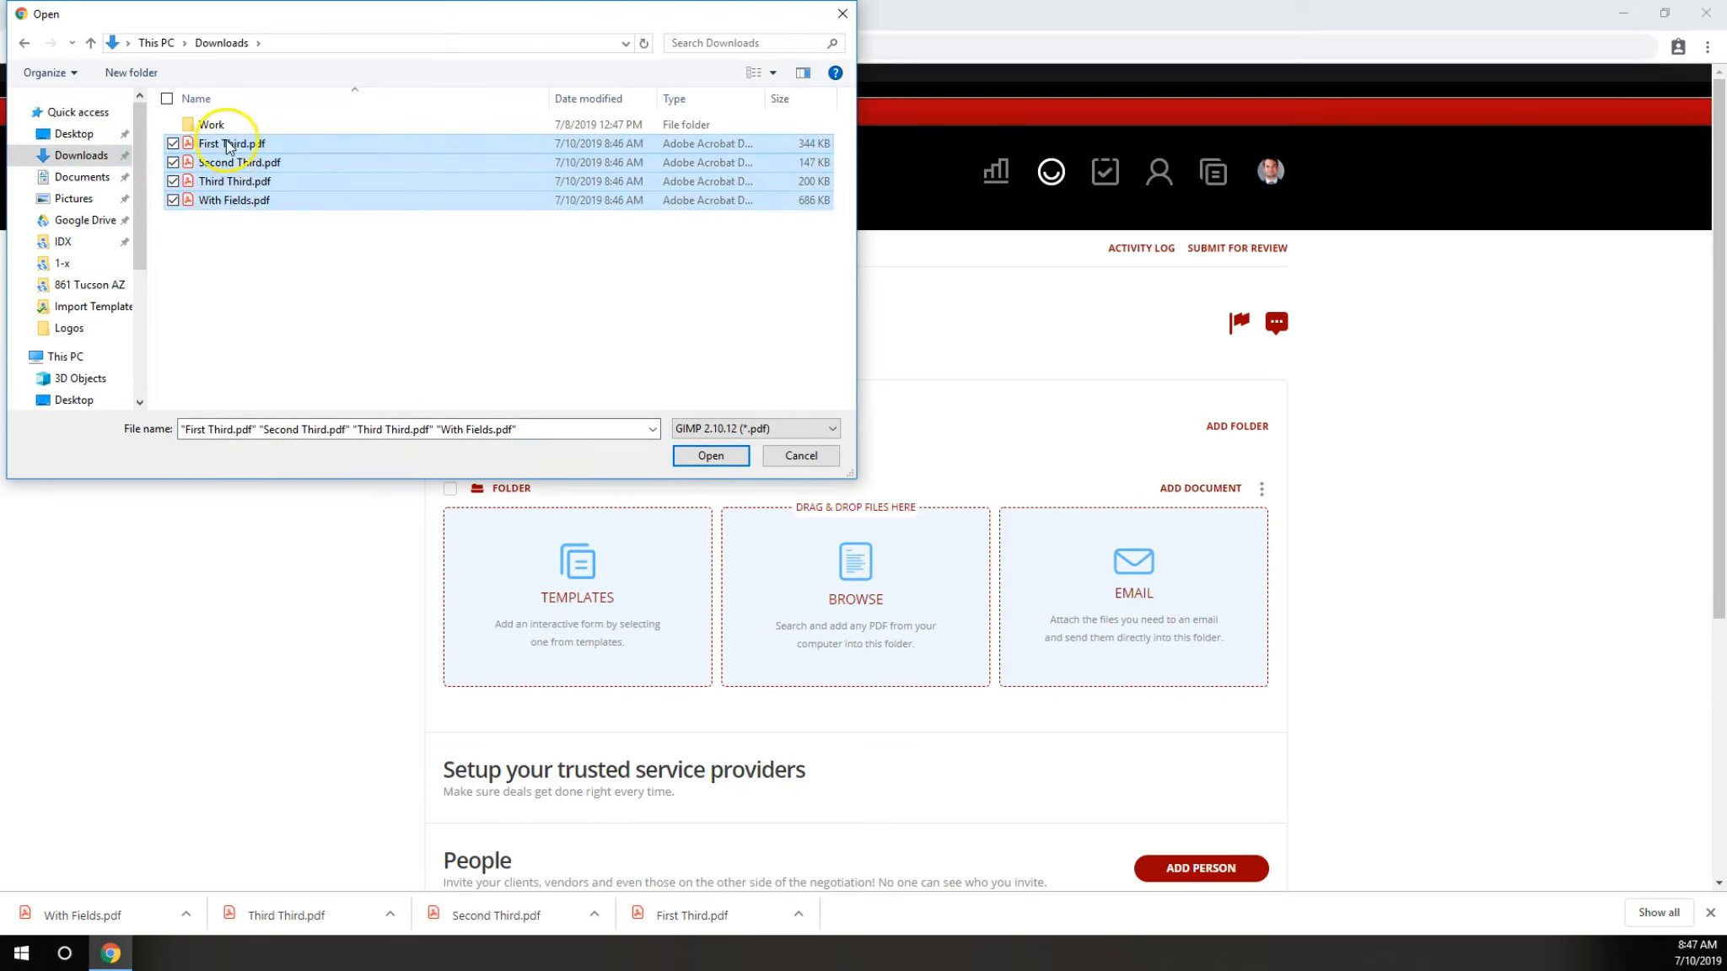
left_click(710, 456)
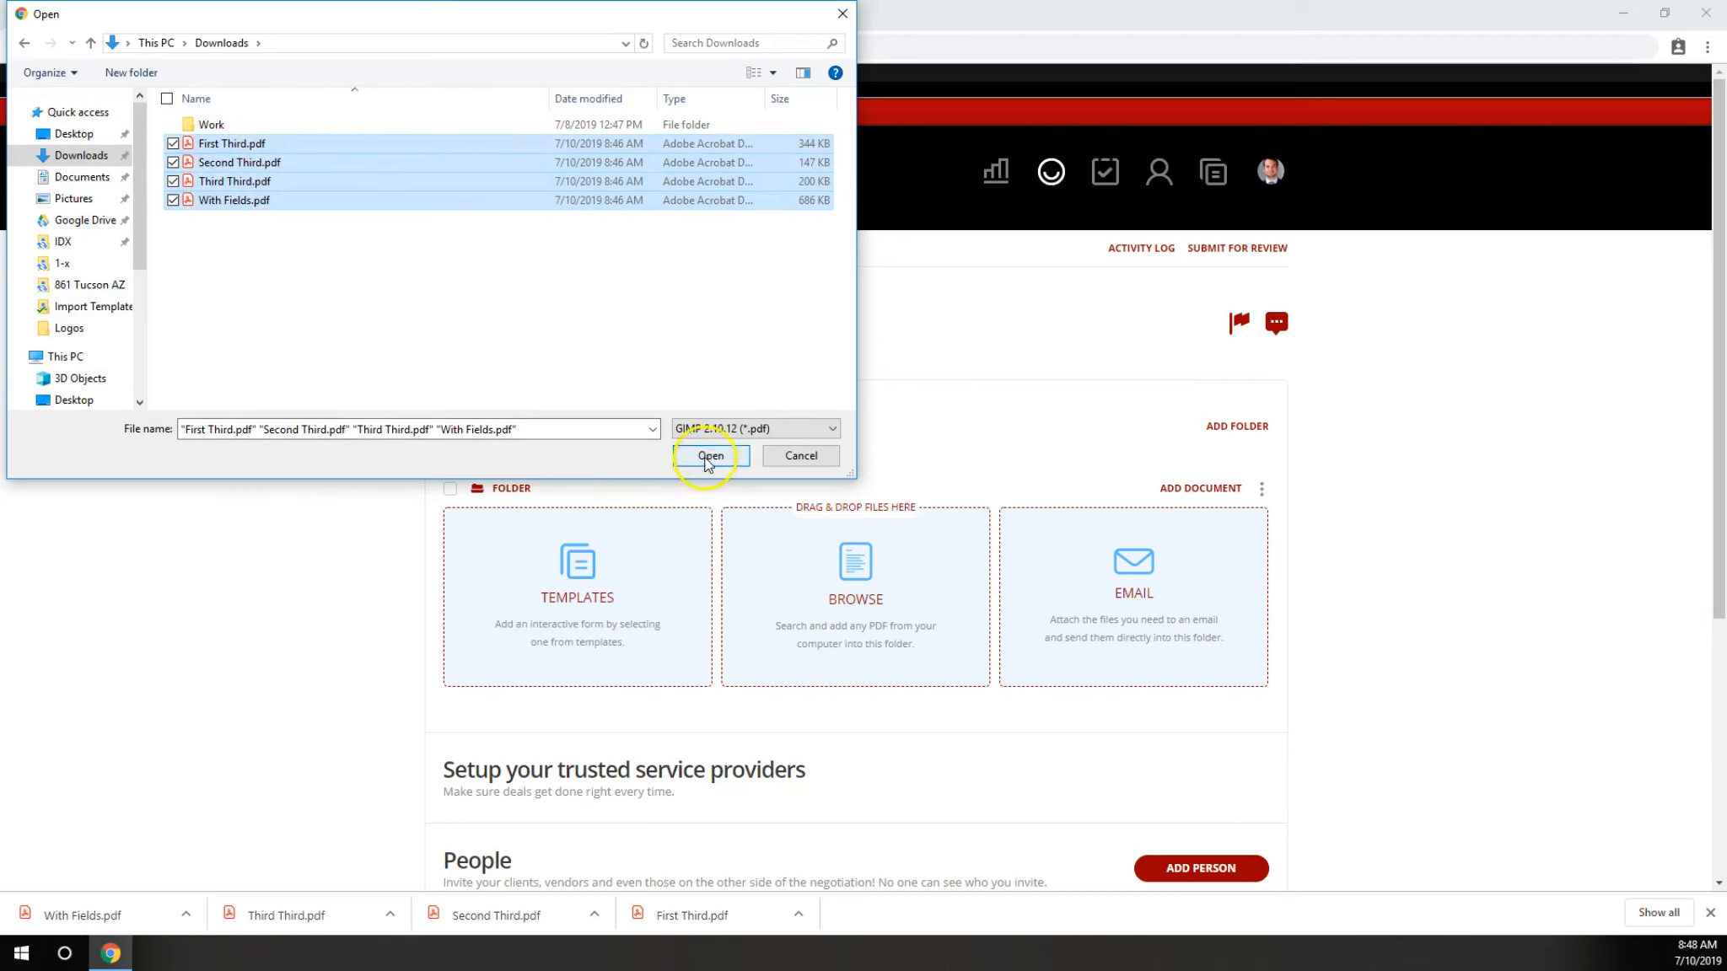
scroll(705, 460, "down", 5)
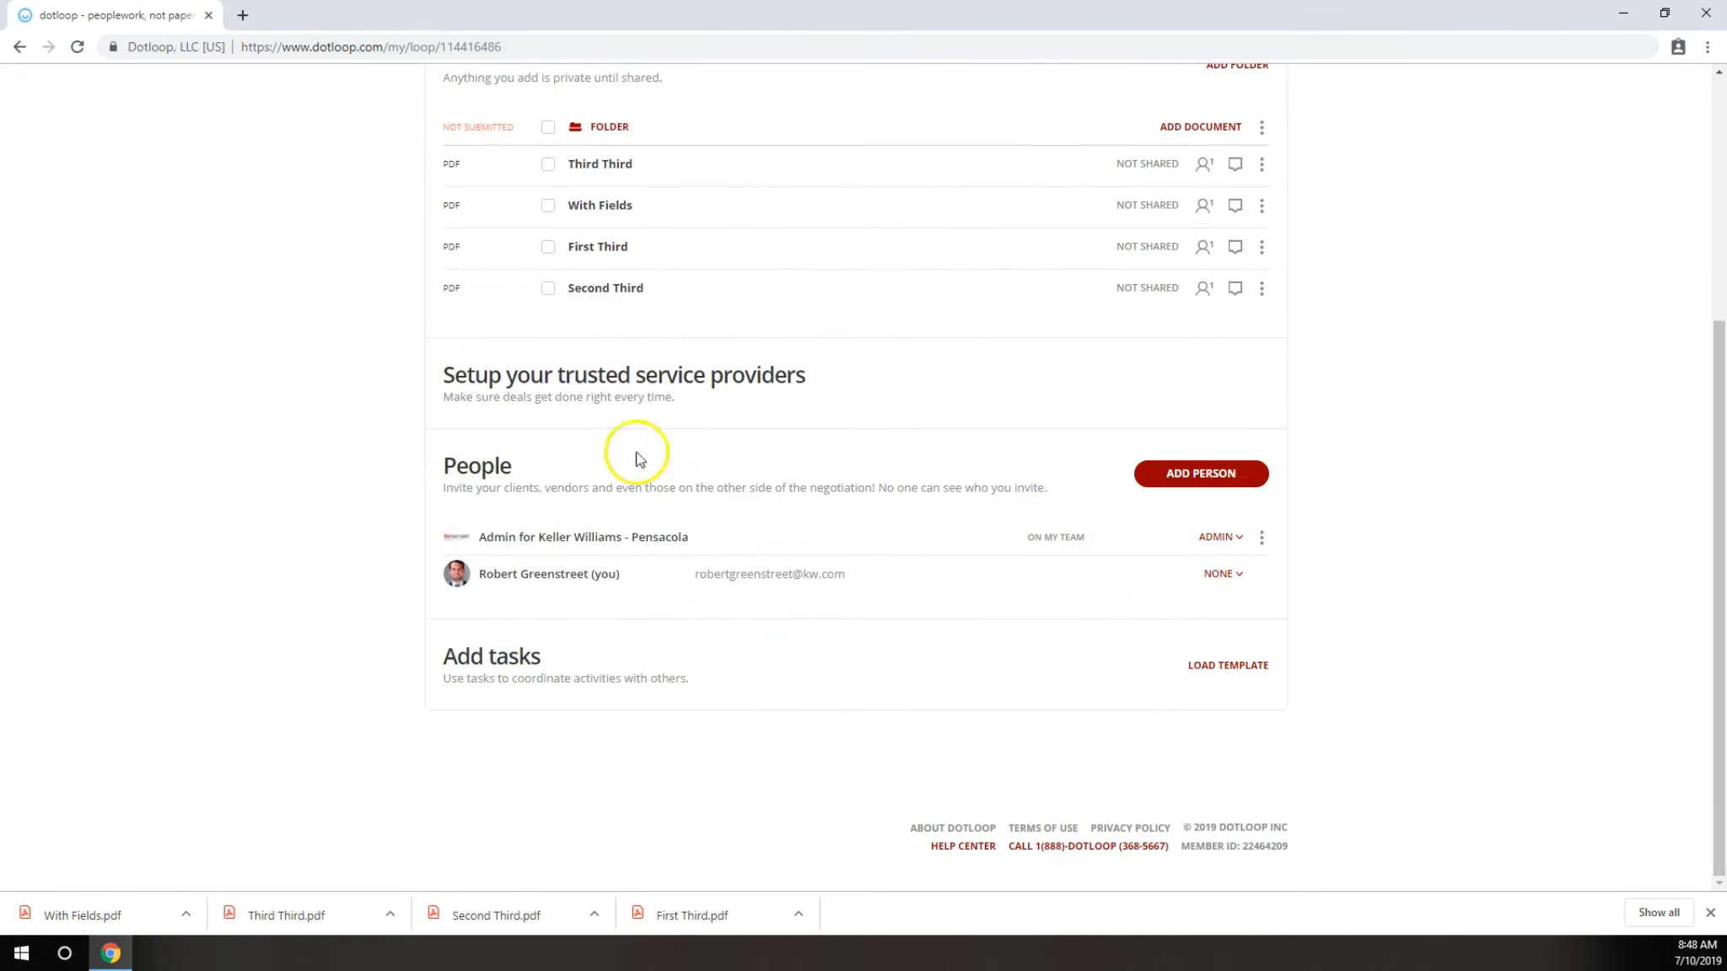
scroll(378, 386, "up", 3)
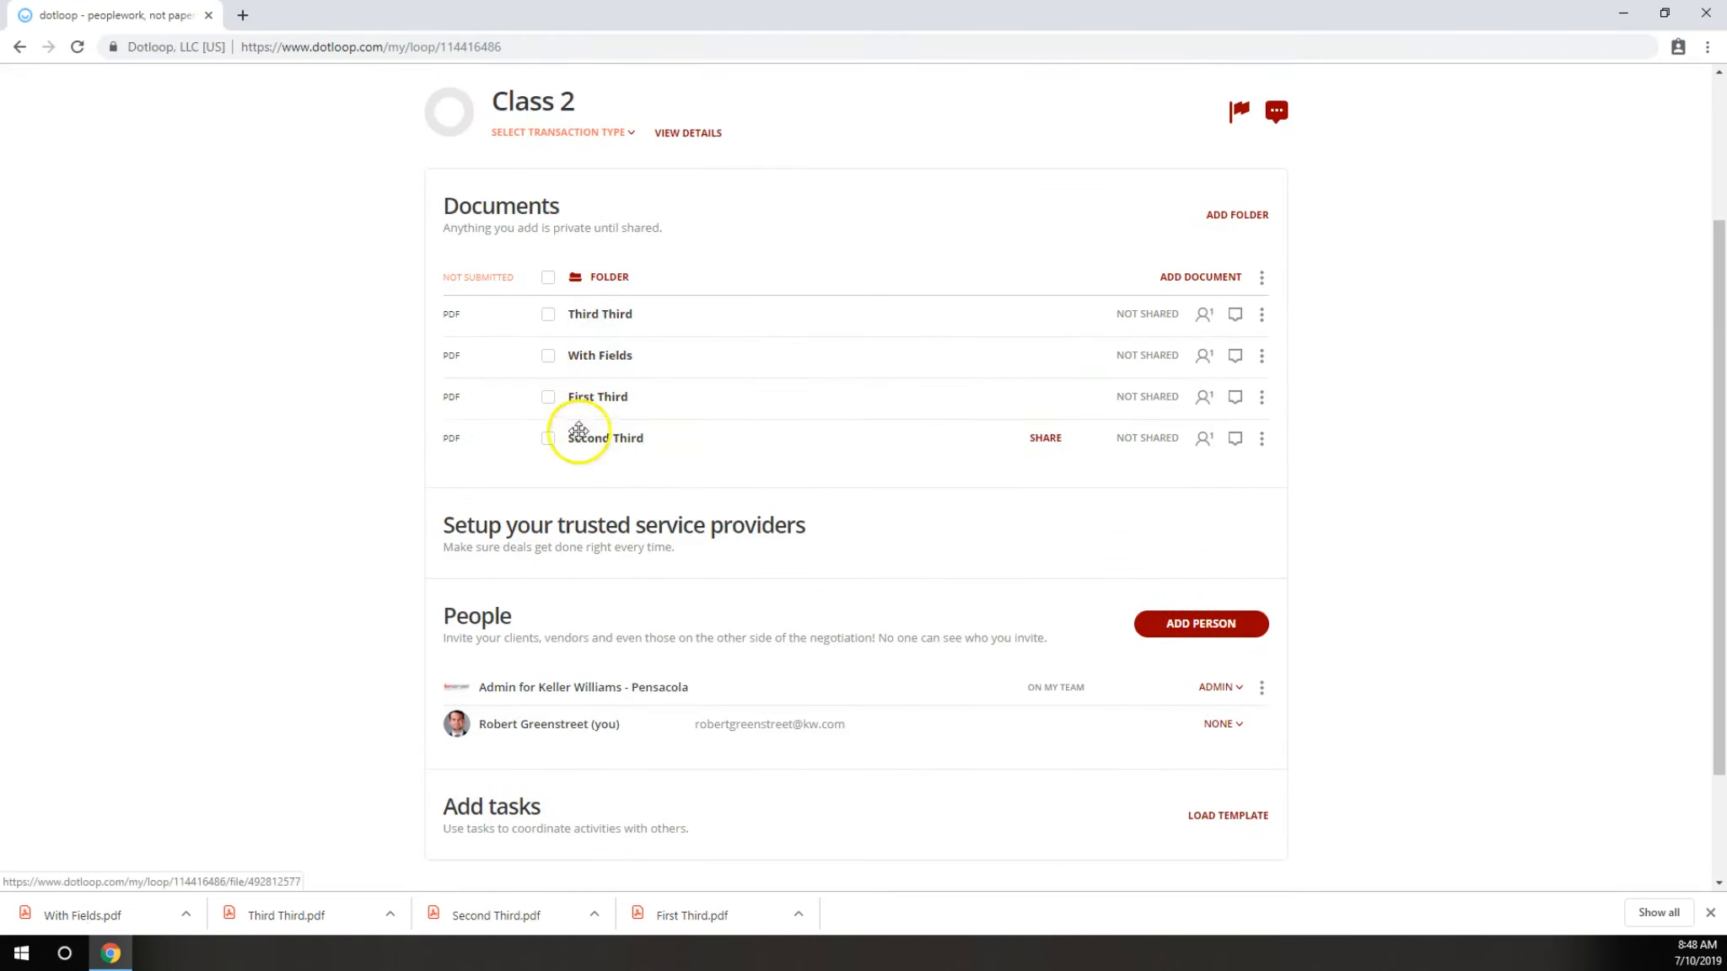
scroll(436, 435, "up", 3)
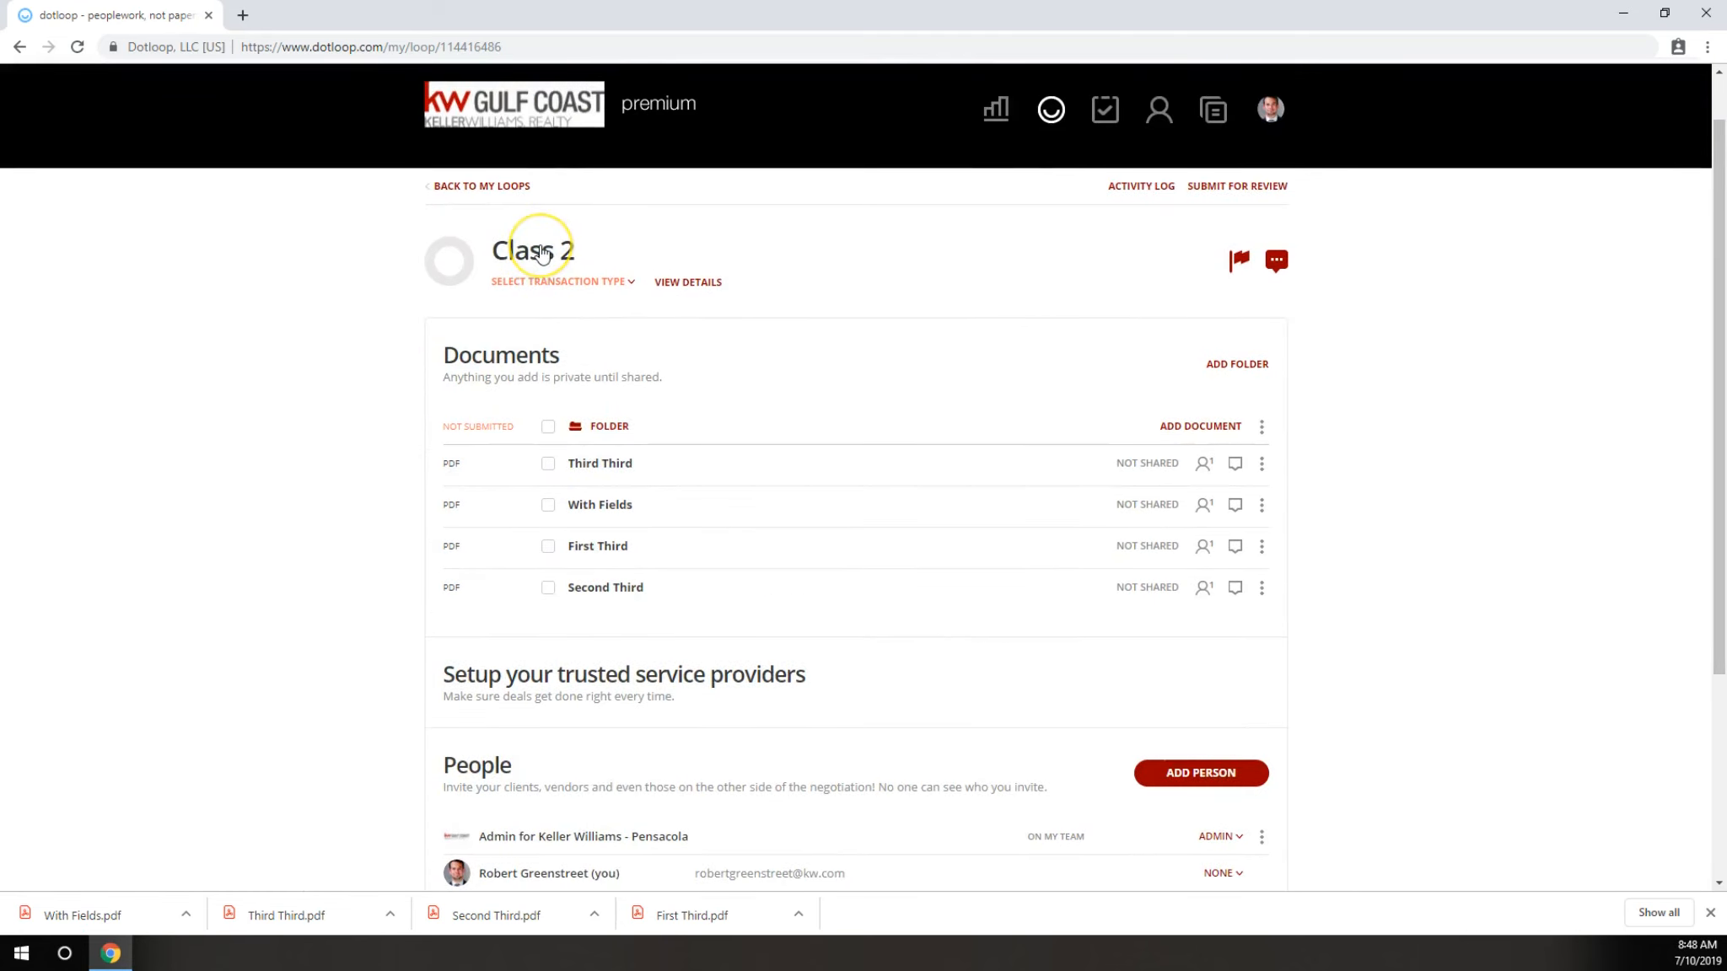